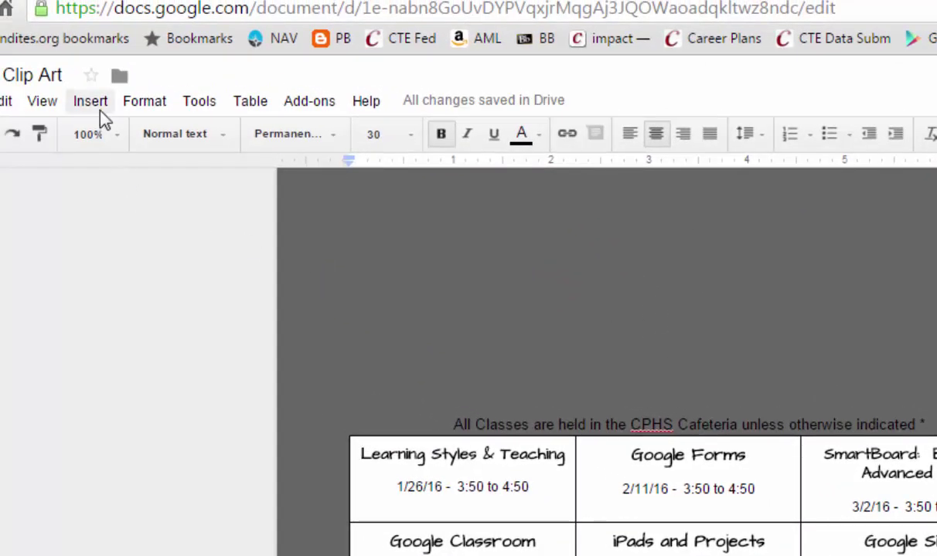
Paste the copied workshop title into a new drawing and resize its text box so each of the three title lines fits on one row
click(93, 104)
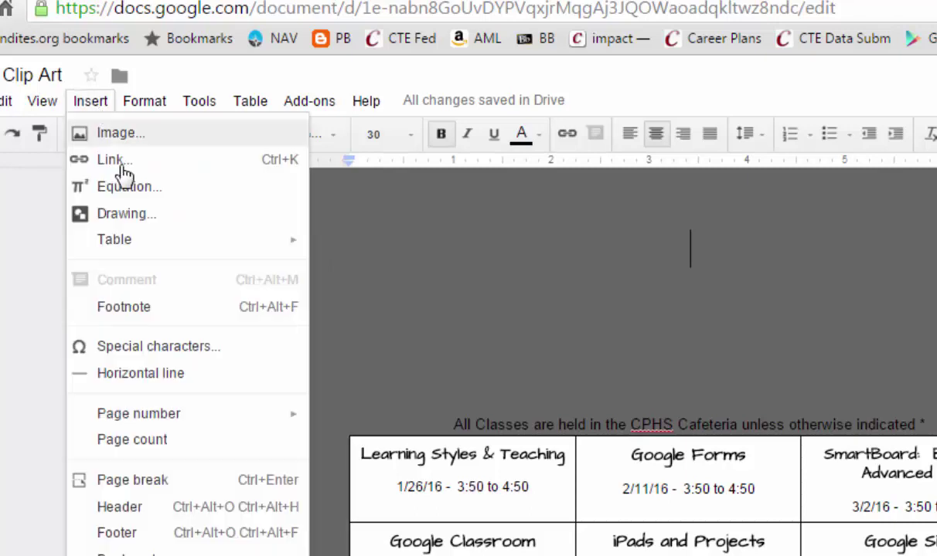
click(133, 215)
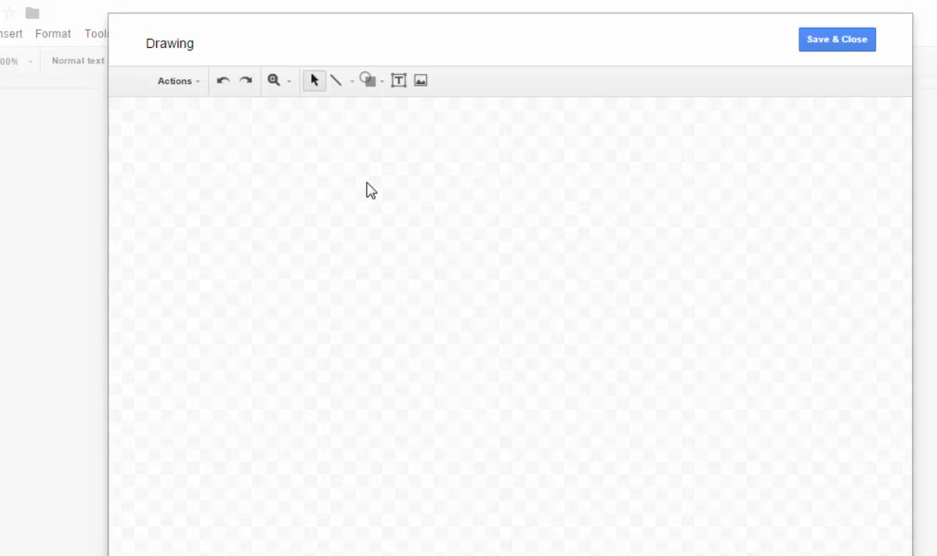
right_click(325, 205)
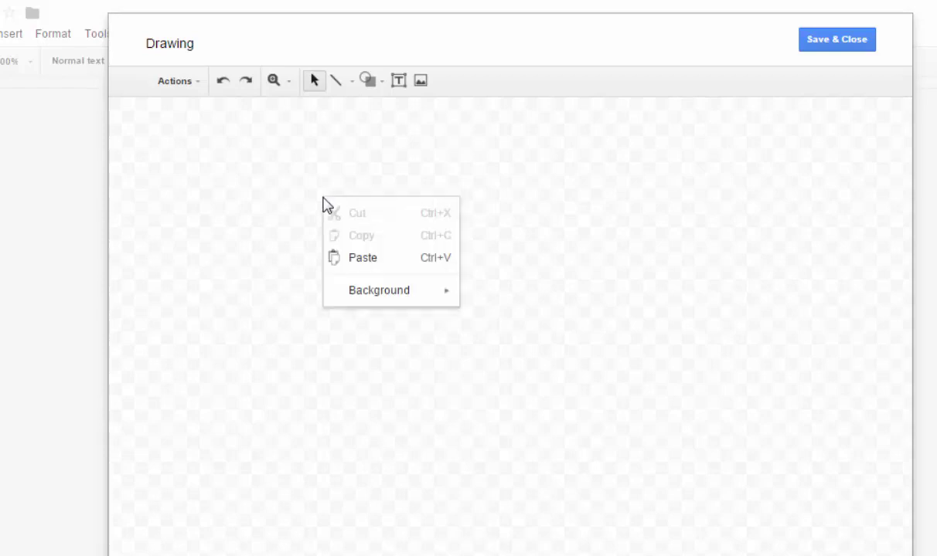
click(369, 263)
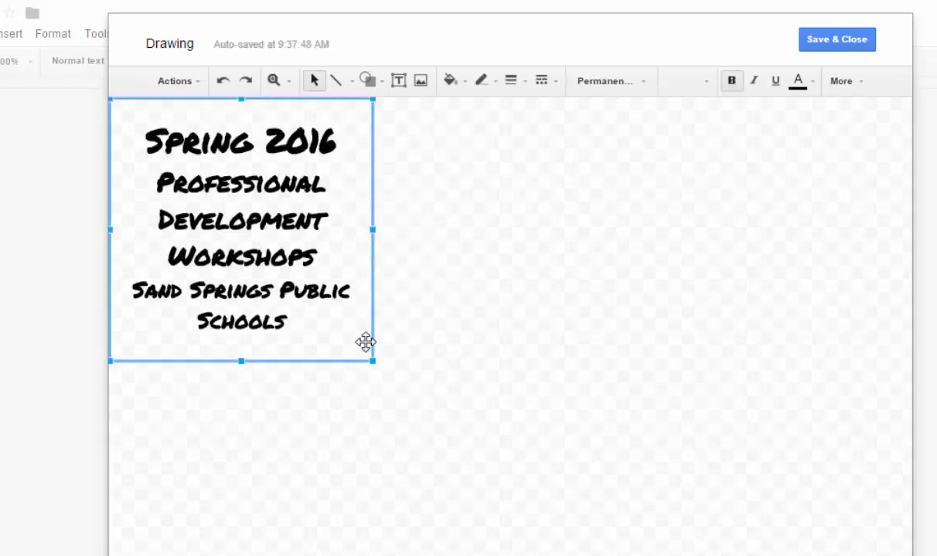
drag(371, 361, 796, 347)
drag(452, 345, 452, 248)
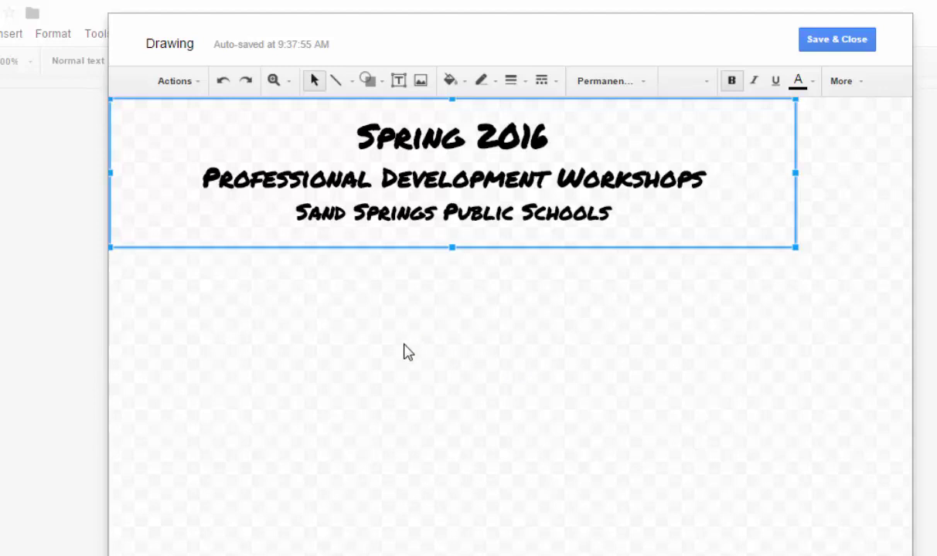
Set the drawing's background to dark gray
right_click(404, 353)
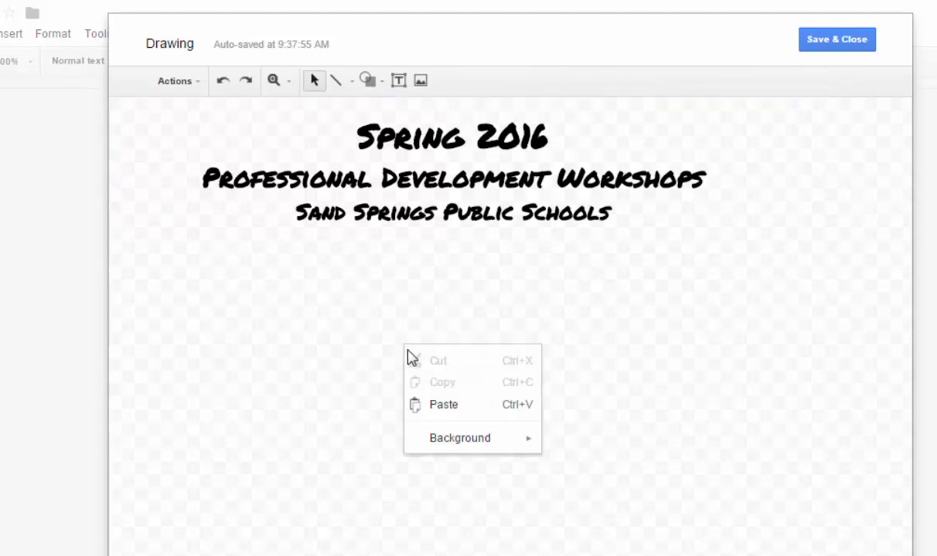
mouse_move(450, 438)
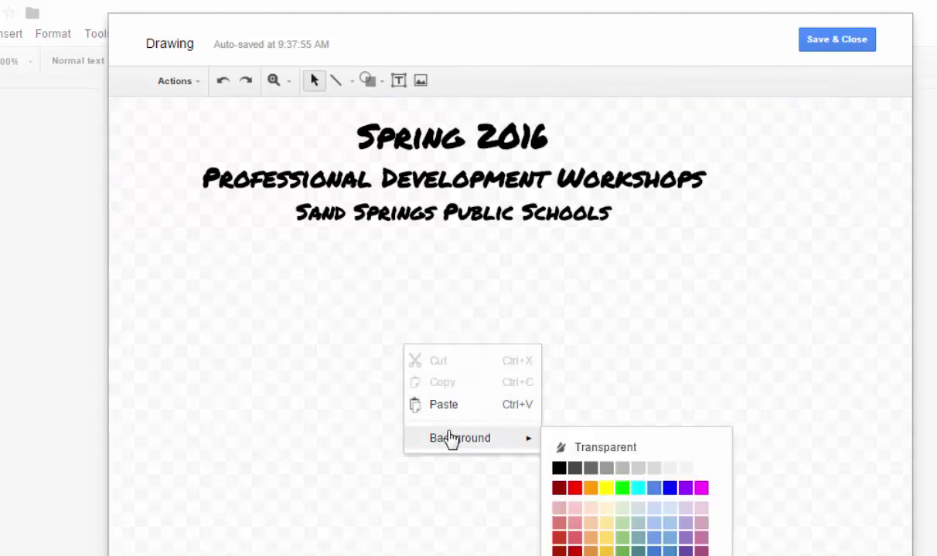
click(591, 469)
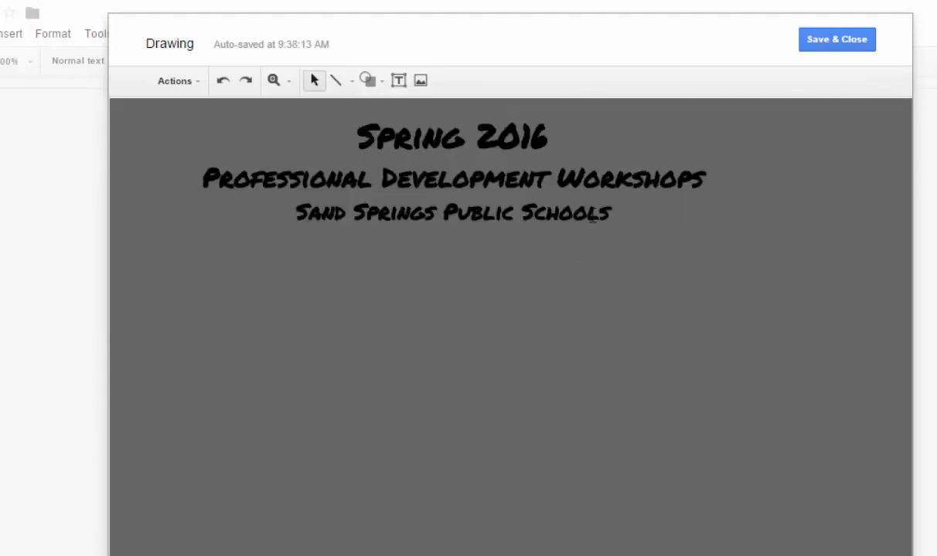
Copy all three lines of the title text and paste them into the drawing as a second text box
click(609, 214)
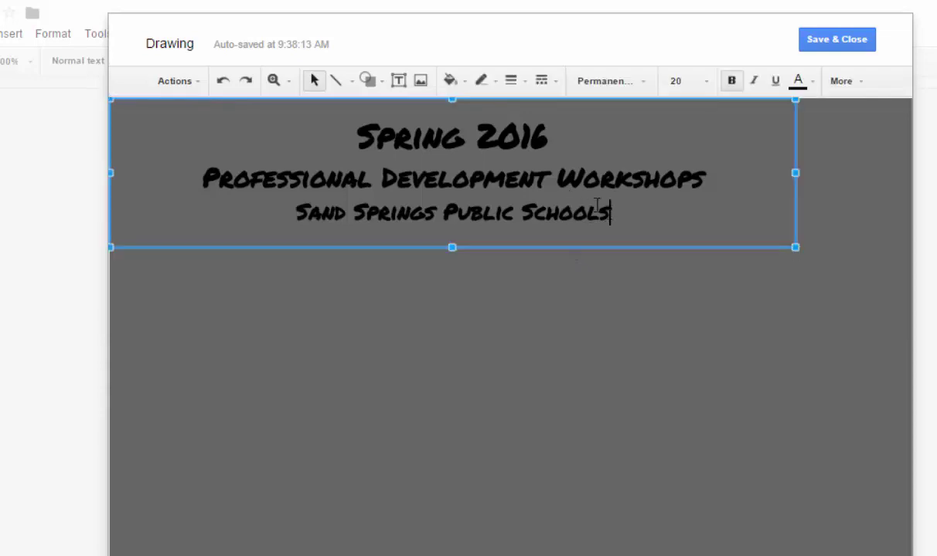
drag(609, 214, 343, 132)
key(ctrl+c)
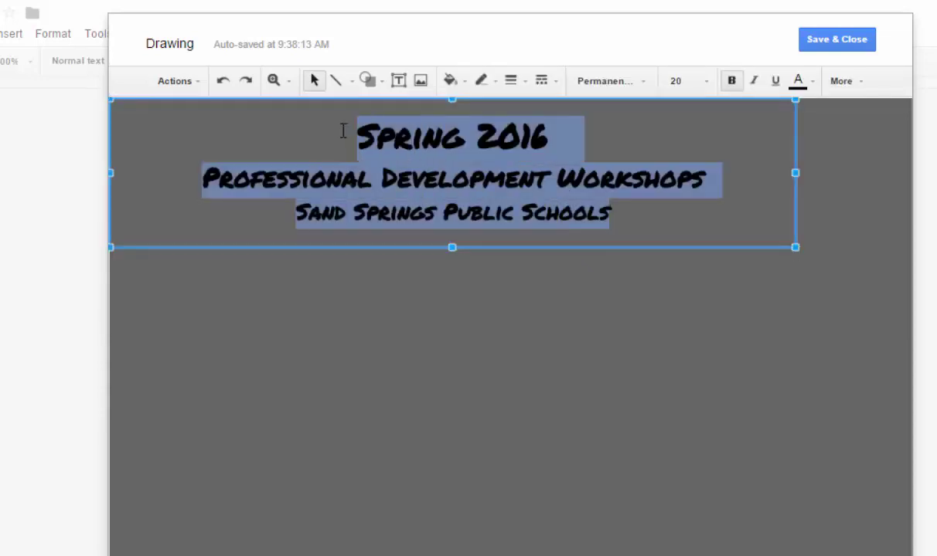
click(610, 321)
right_click(628, 344)
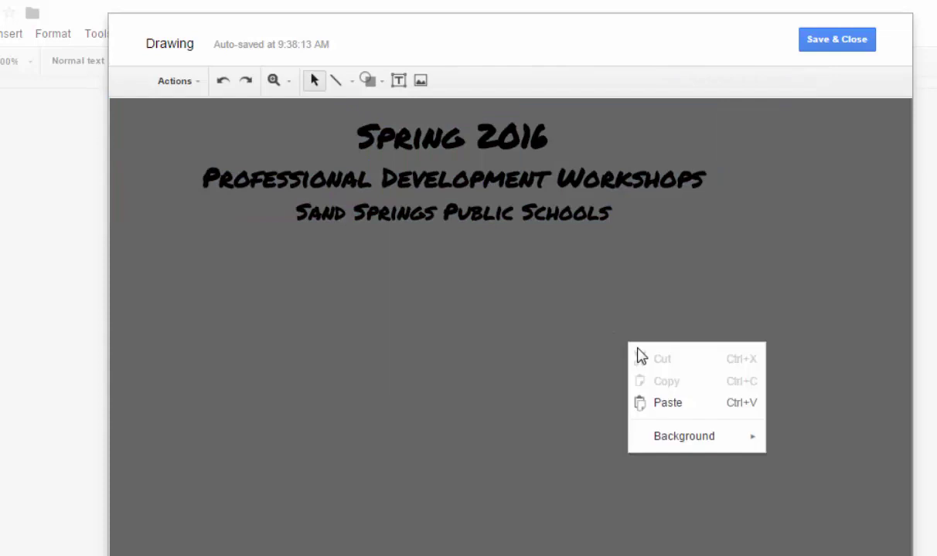
click(674, 405)
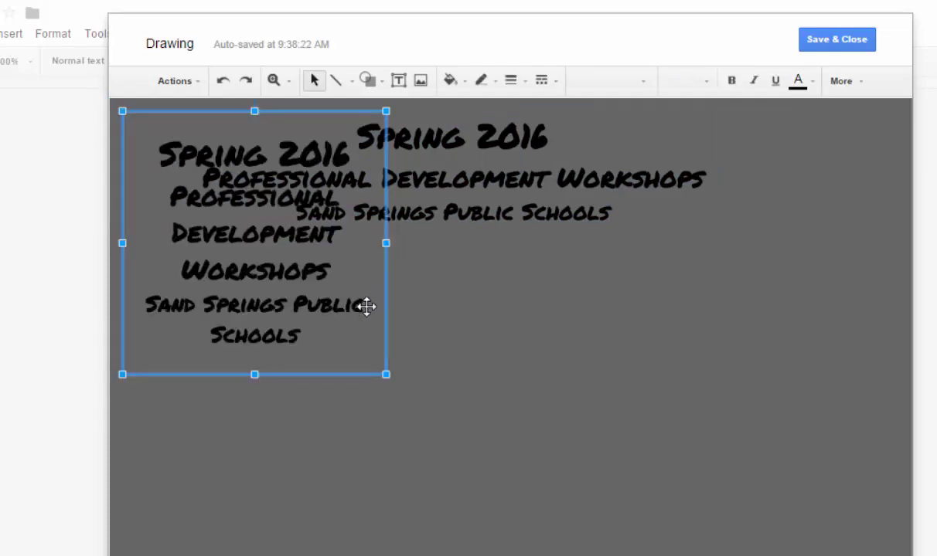
Widen and shorten the duplicate text box so its lines no longer break, and place it below the original title
drag(386, 243, 835, 243)
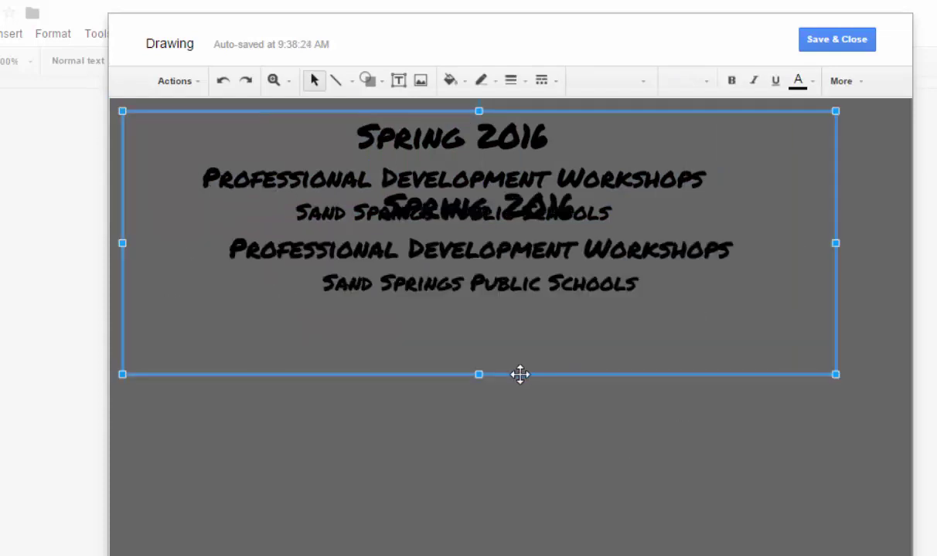
drag(479, 376, 482, 298)
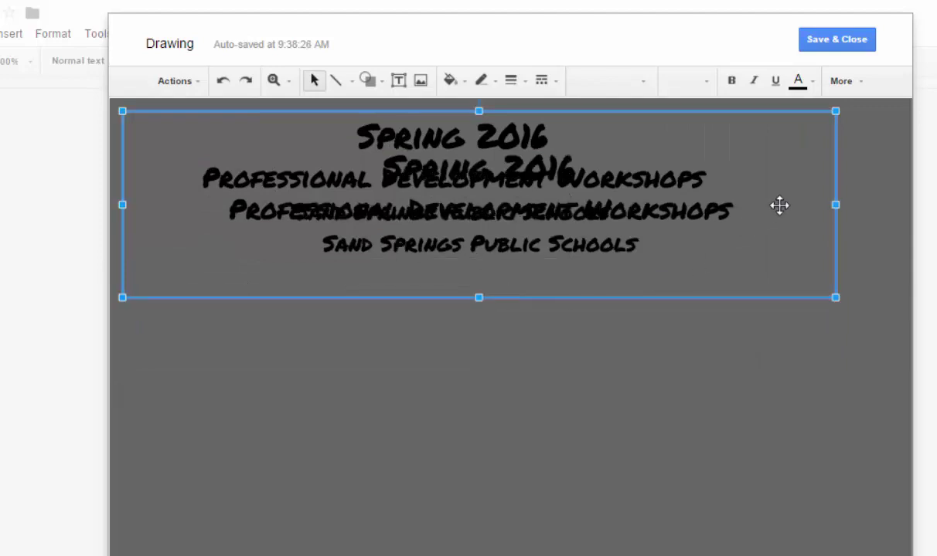
drag(797, 115, 814, 296)
Change the text color of all three lines in the duplicate title to white
drag(674, 424, 374, 332)
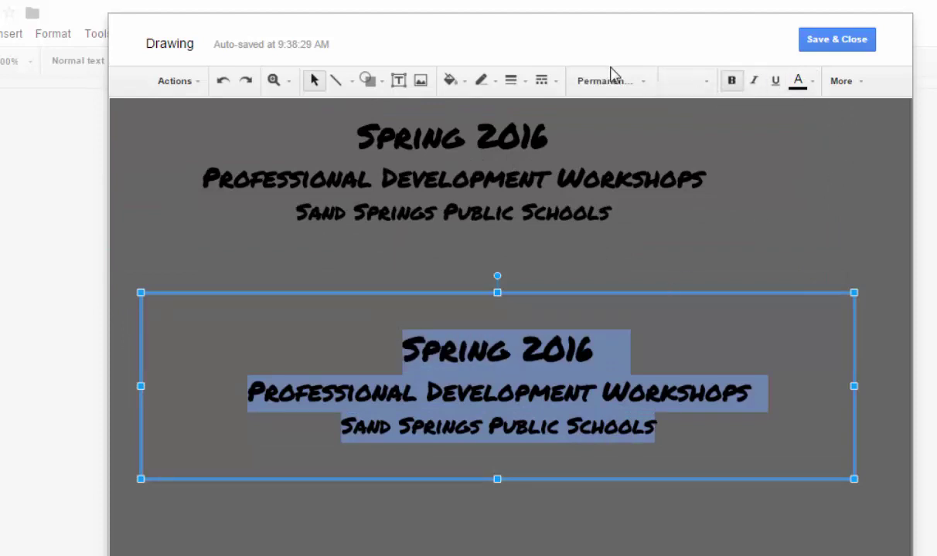
click(813, 86)
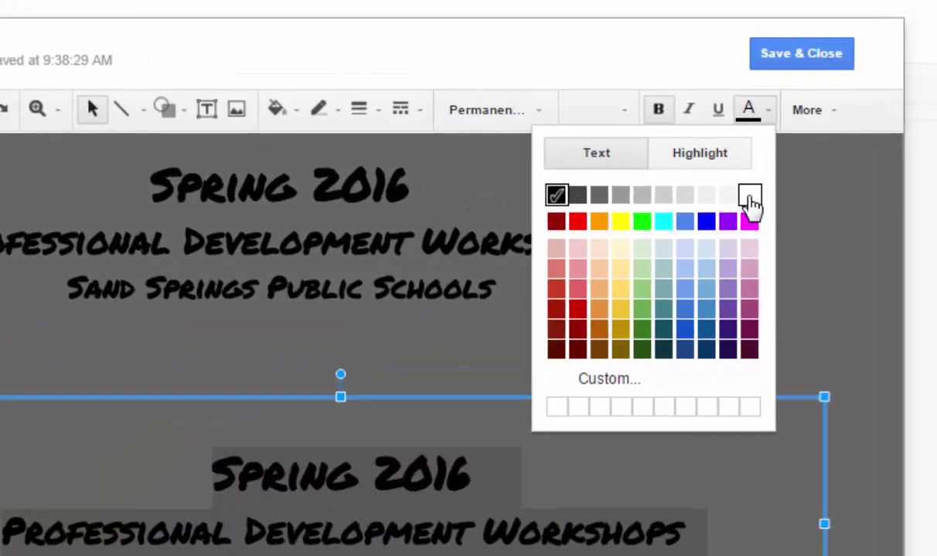
click(749, 196)
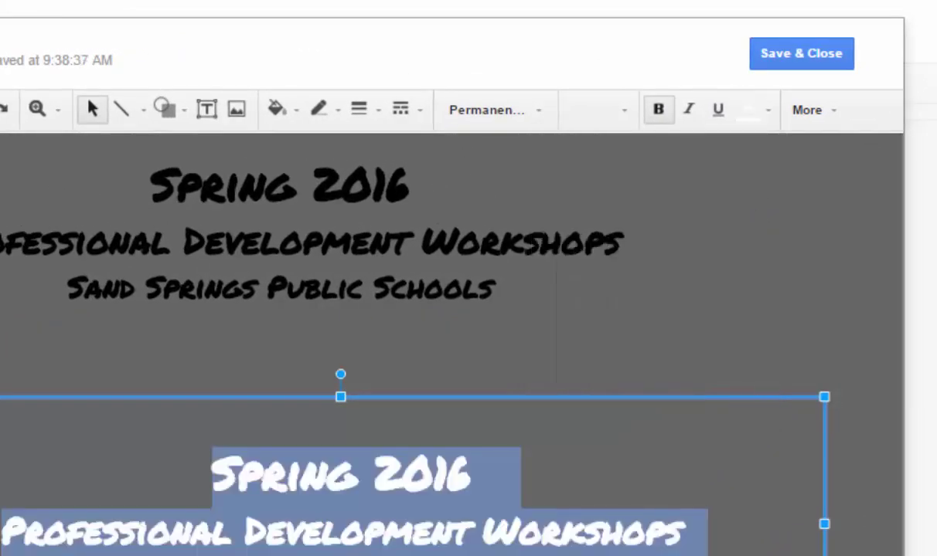
key(Escape)
click(589, 538)
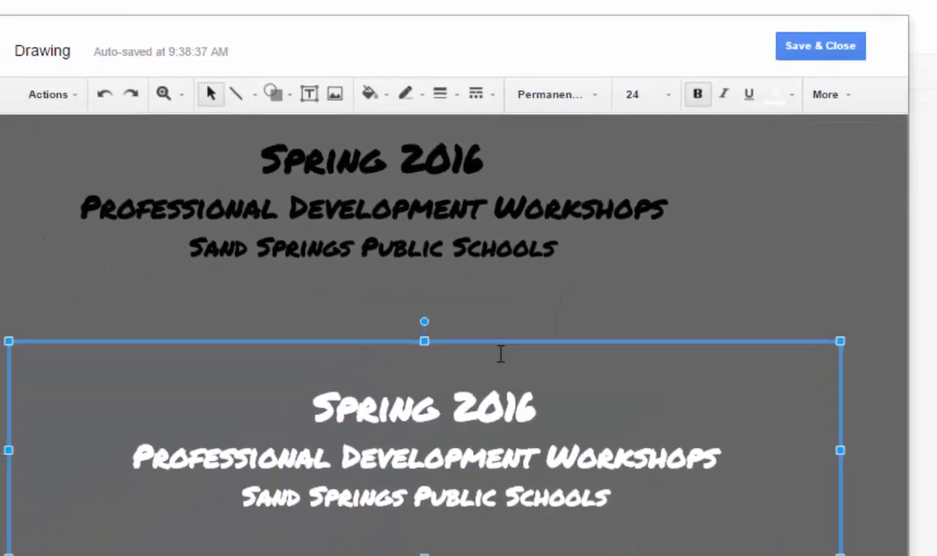
Move the white title up until it partly overlaps the black title, and view its stacking-order options
drag(513, 332, 561, 204)
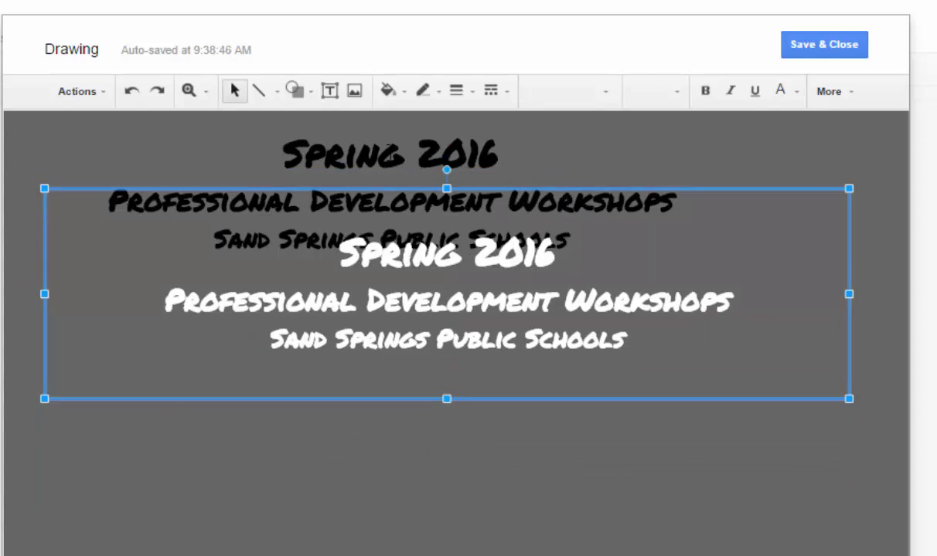
right_click(499, 193)
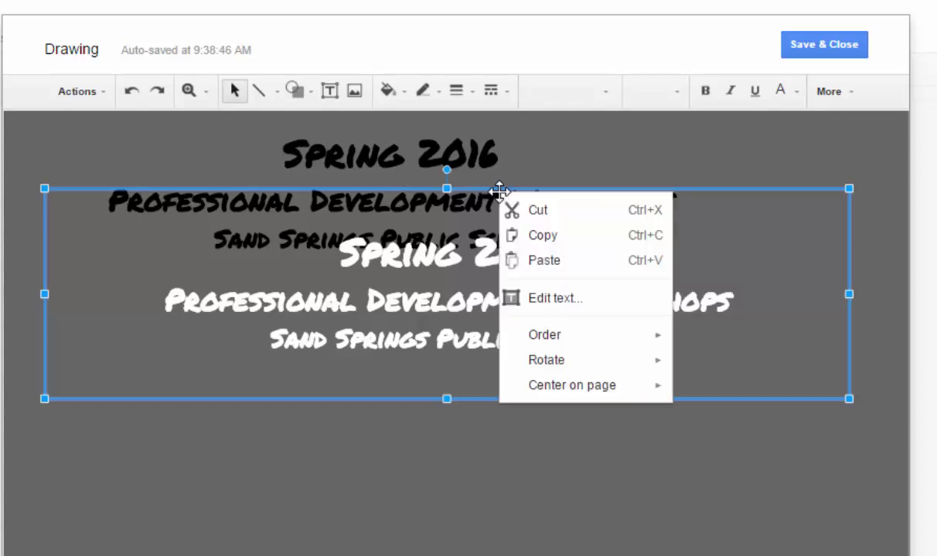
mouse_move(561, 349)
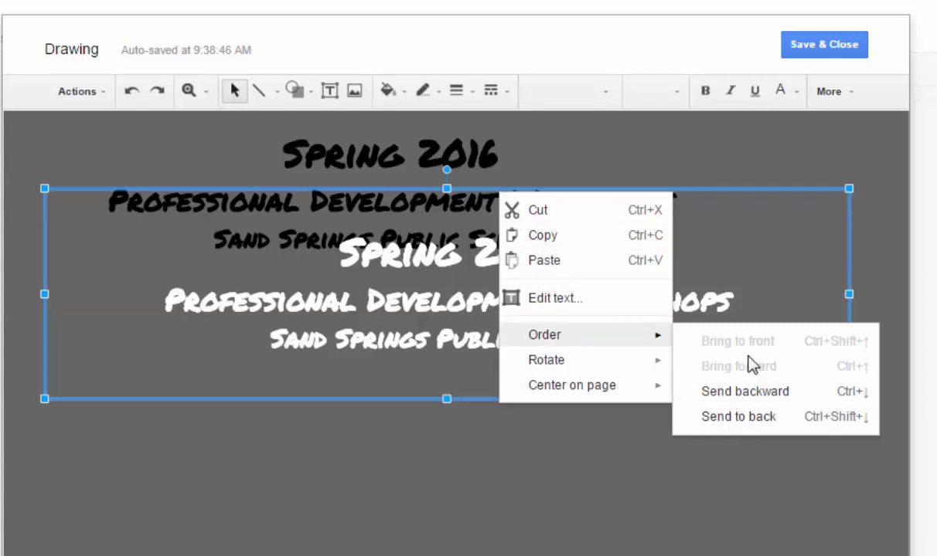
click(645, 460)
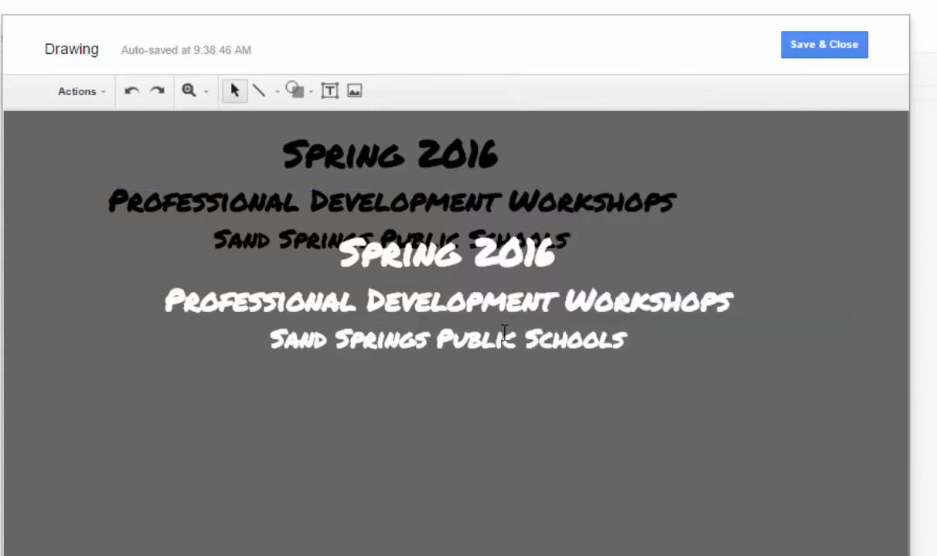
click(508, 253)
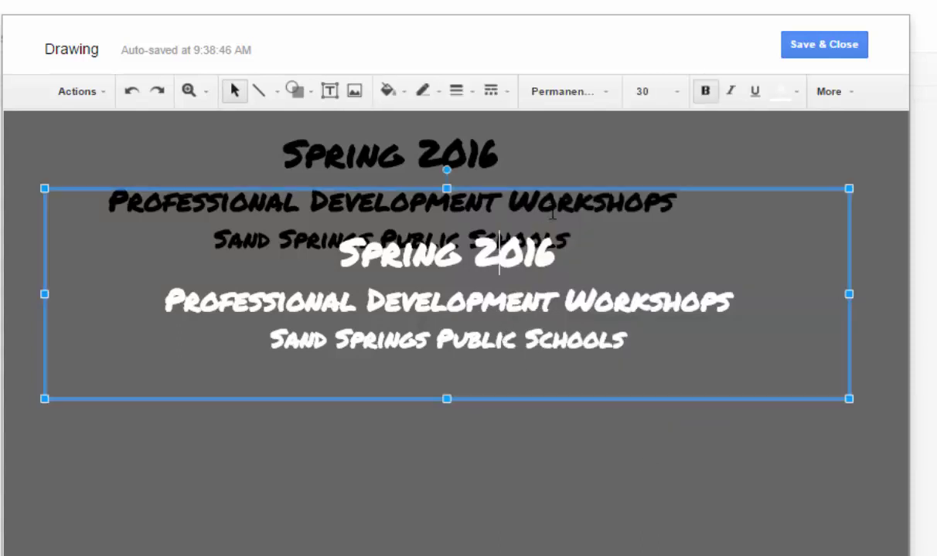
key(Escape)
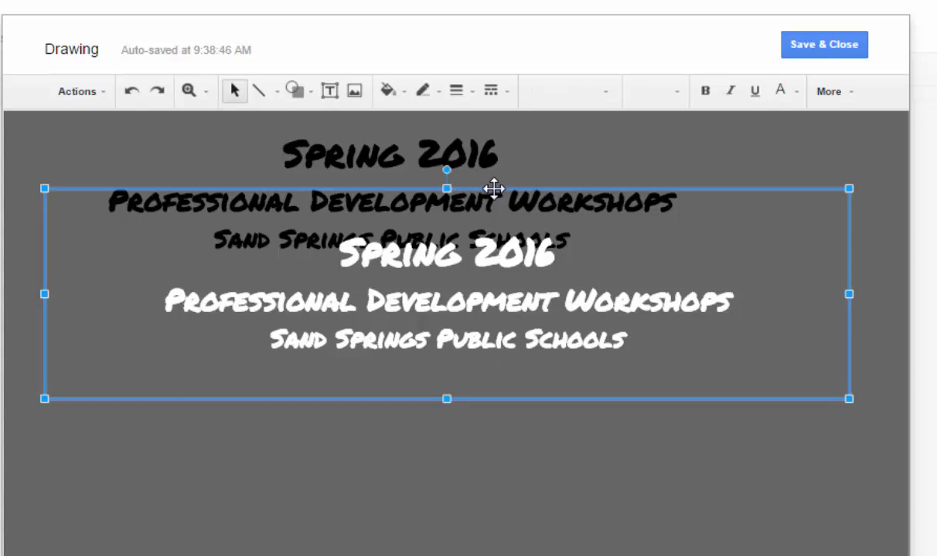
Align the white and black titles so the black copy sits slightly below and right of the white one as a drop shadow
drag(460, 159, 451, 108)
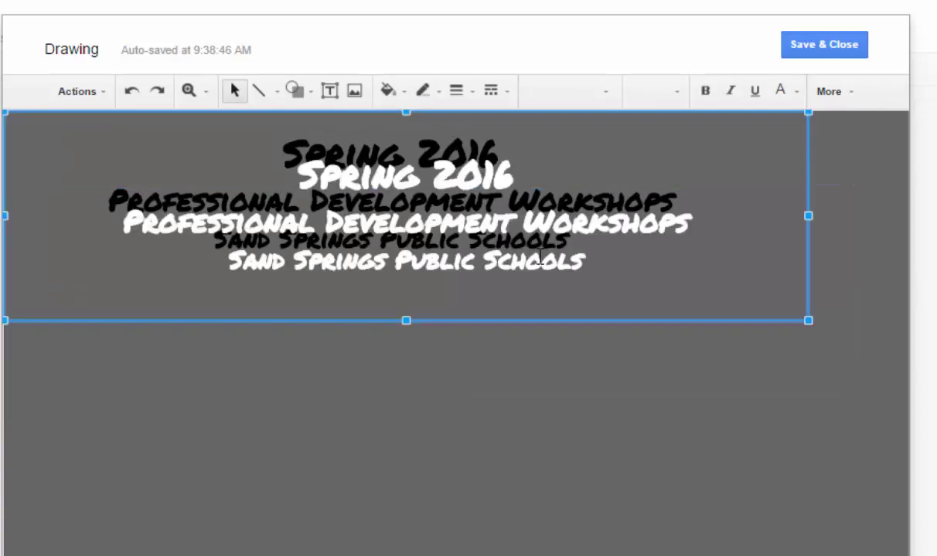
drag(467, 318, 483, 358)
click(455, 138)
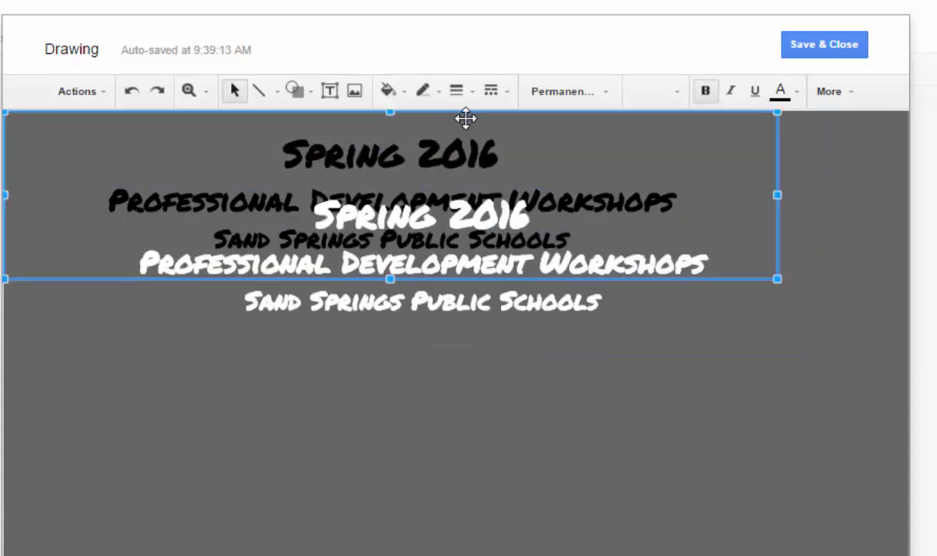
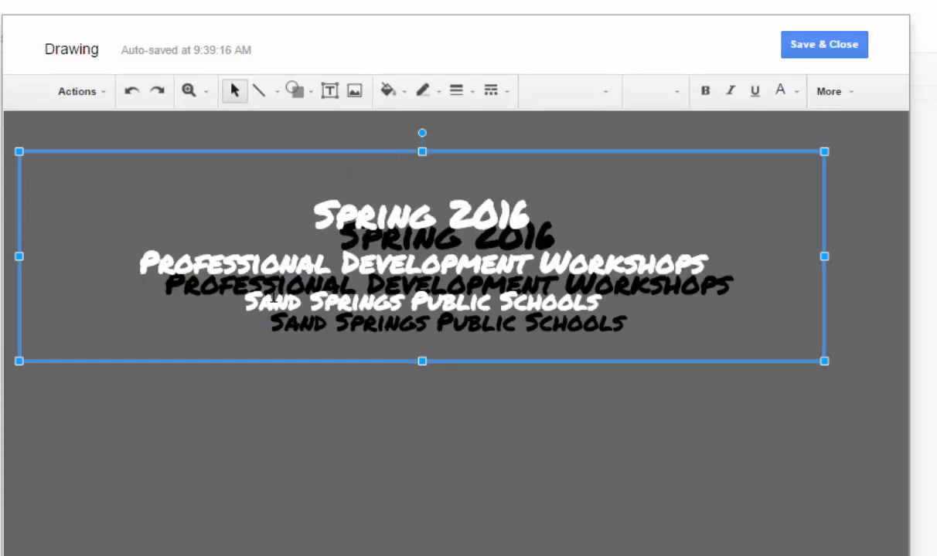
drag(226, 360, 200, 313)
click(421, 337)
drag(485, 361, 463, 327)
Select both the white and black title text boxes and group them
key(ctrl+a)
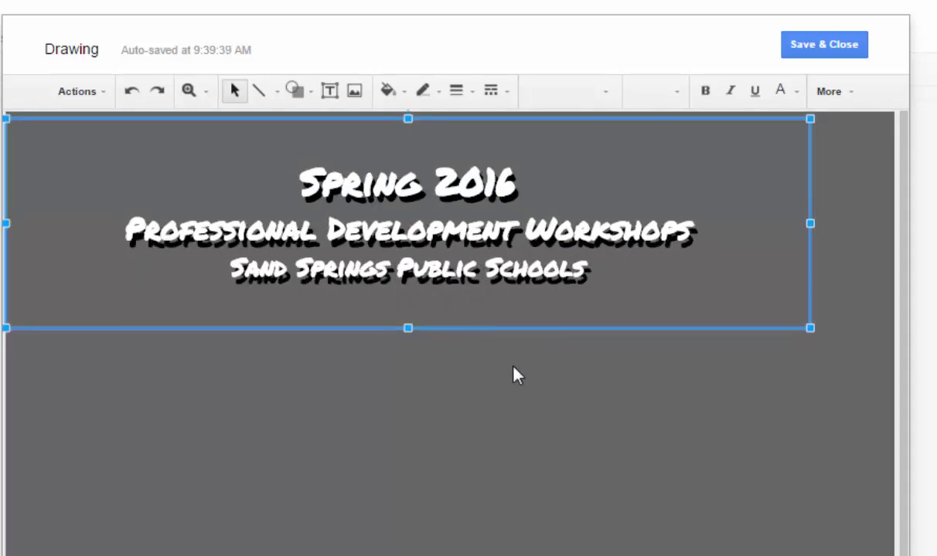
click(513, 371)
drag(870, 382, 20, 76)
mouse_move(6, 129)
mouse_down()
mouse_move(8, 116)
mouse_move(15, 125)
mouse_up()
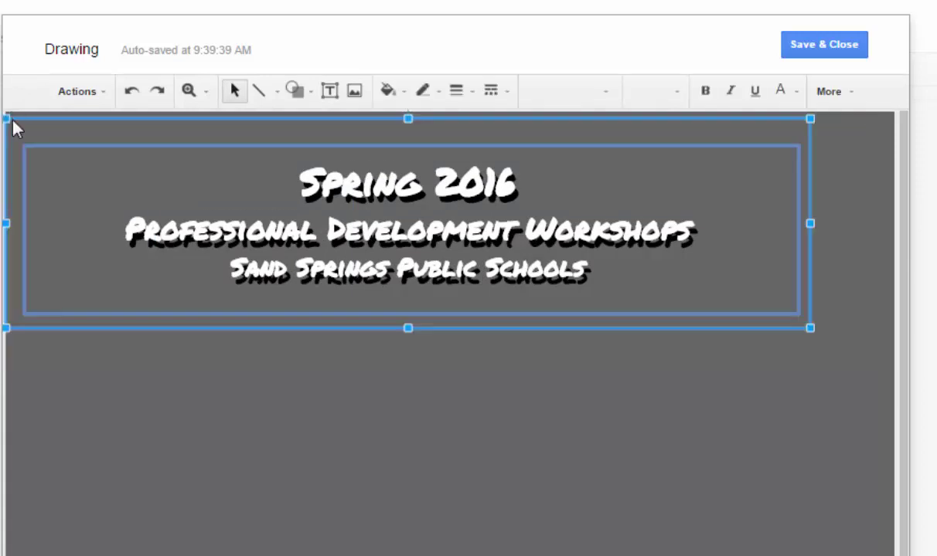
right_click(410, 311)
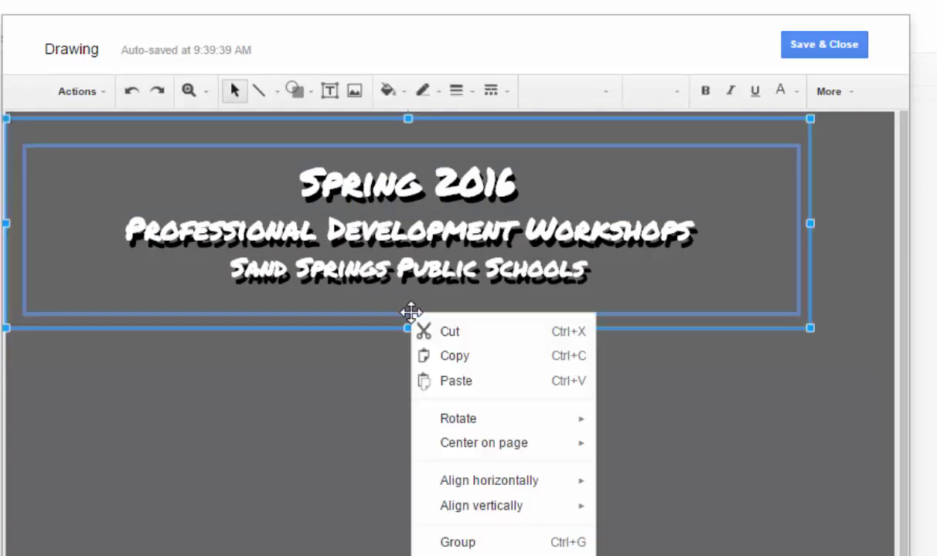
click(500, 543)
click(353, 417)
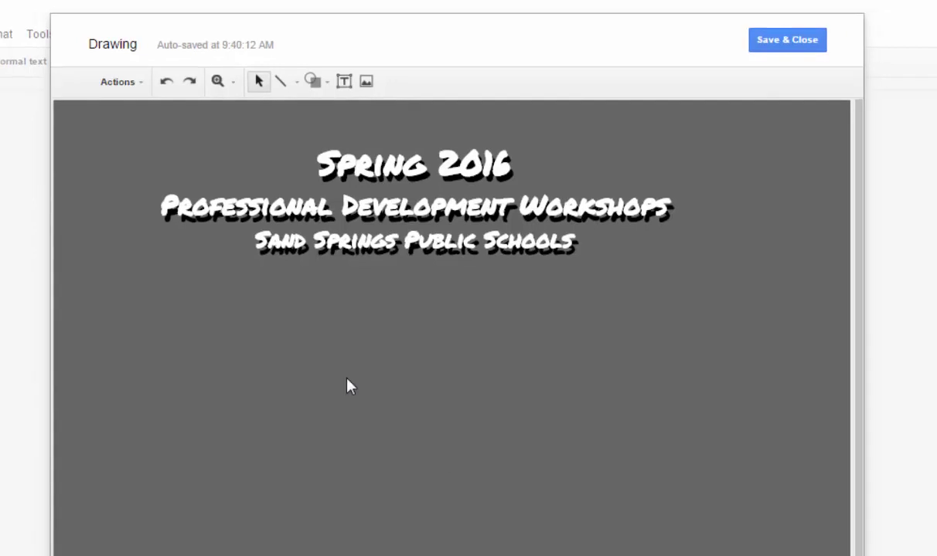
Set the drawing's background to transparent, then save the drawing into the document and select it there
right_click(408, 404)
mouse_move(464, 500)
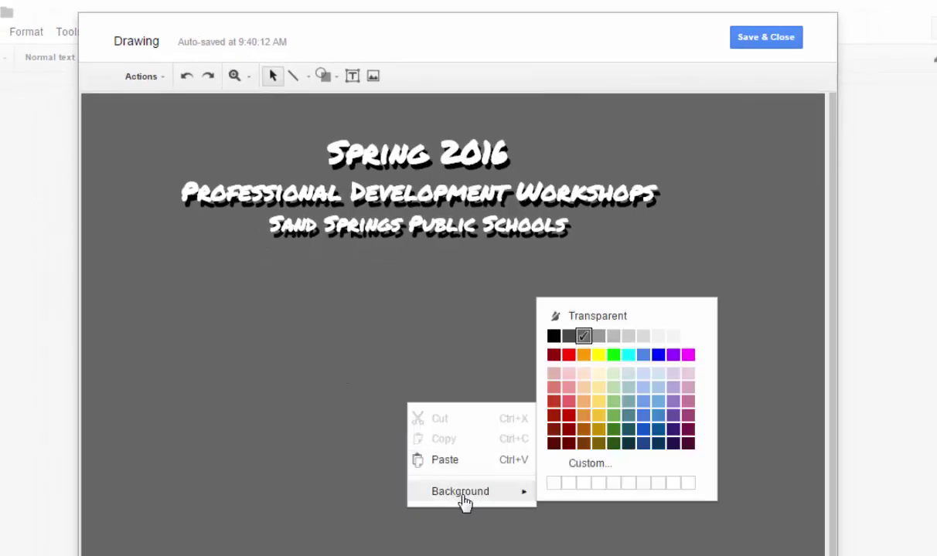
click(603, 317)
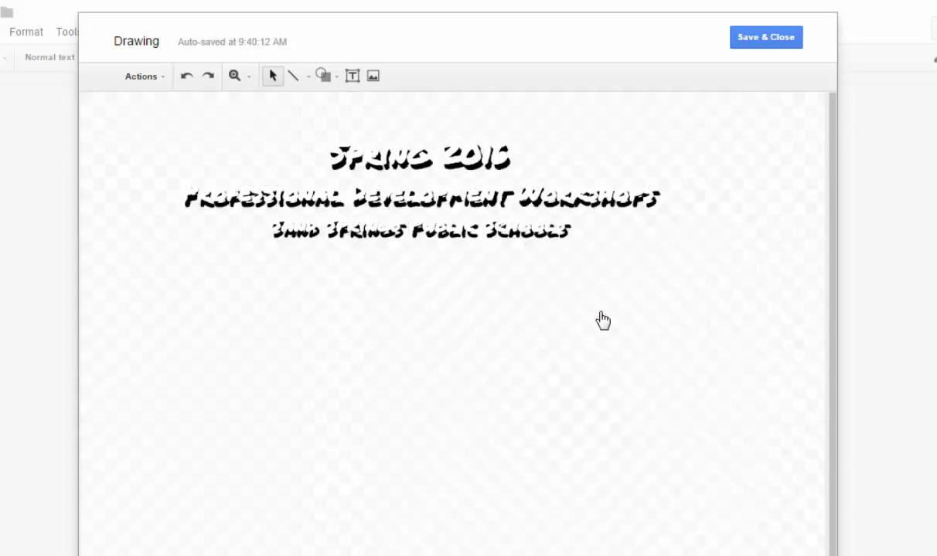
click(769, 39)
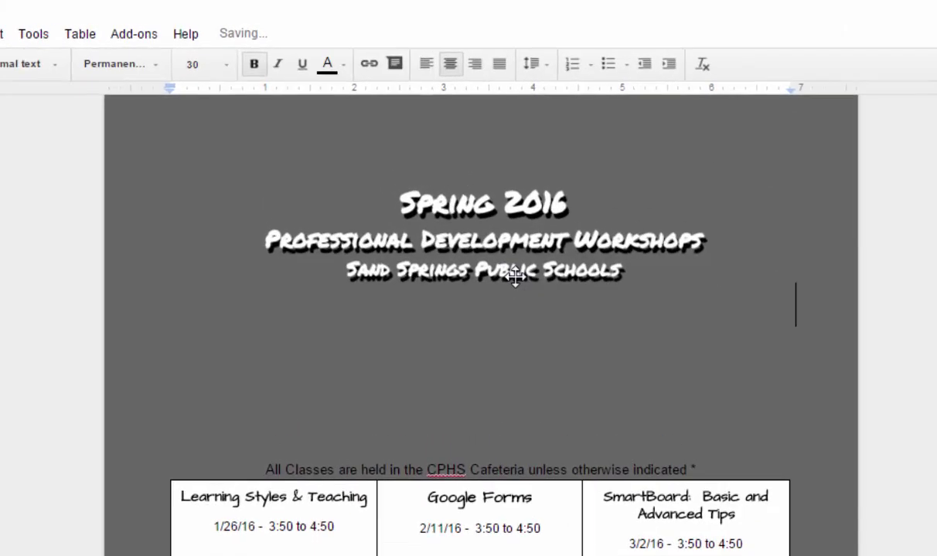
click(518, 280)
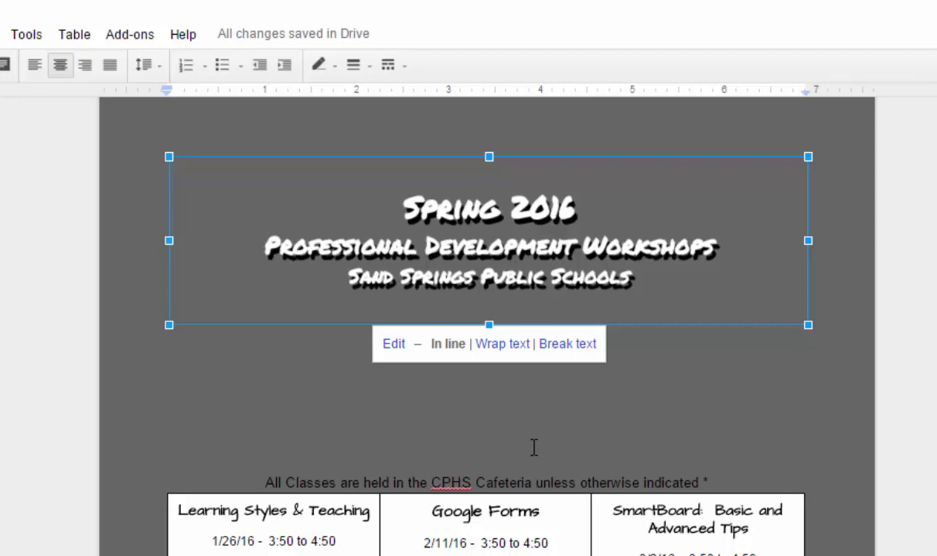
Set the title drawing to wrap text and shift it slightly right so it is centered on the page
click(512, 349)
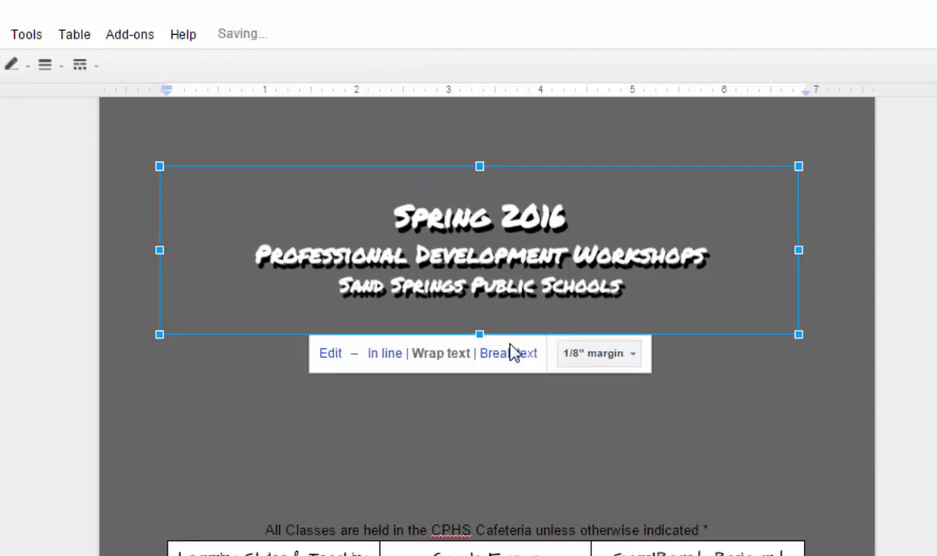
click(529, 399)
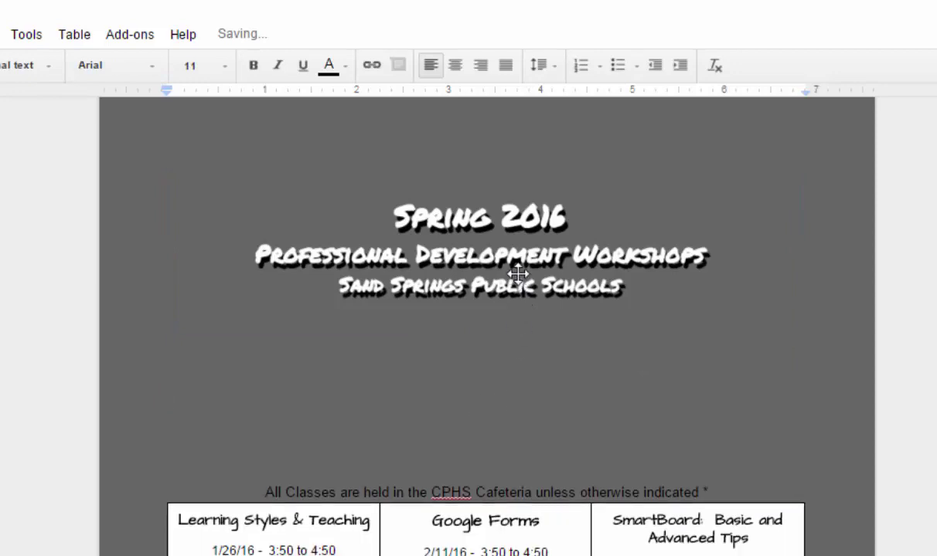
click(490, 260)
mouse_move(543, 269)
mouse_down()
mouse_move(539, 260)
mouse_move(555, 258)
mouse_up()
click(740, 379)
click(552, 426)
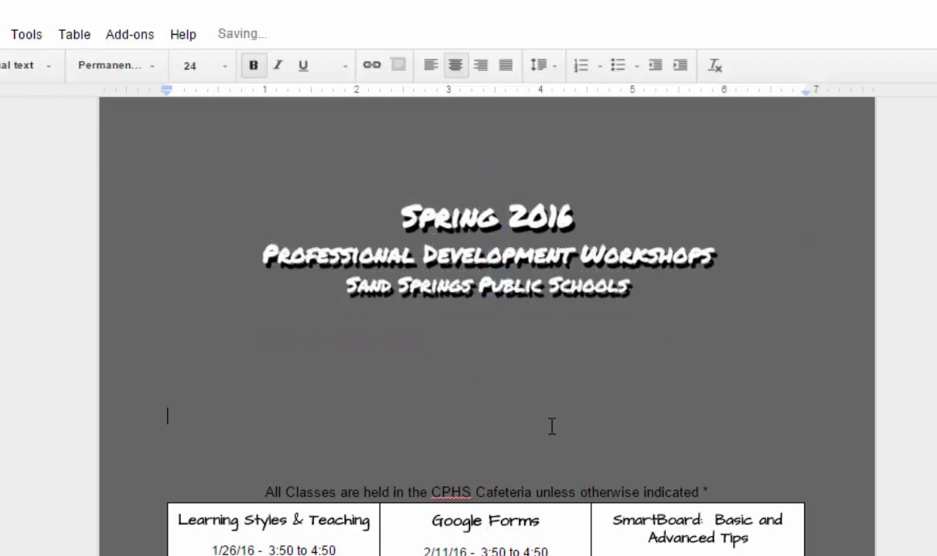
Start a new drawing below the title in the document and draw a wide rectangle as the camera body
click(488, 369)
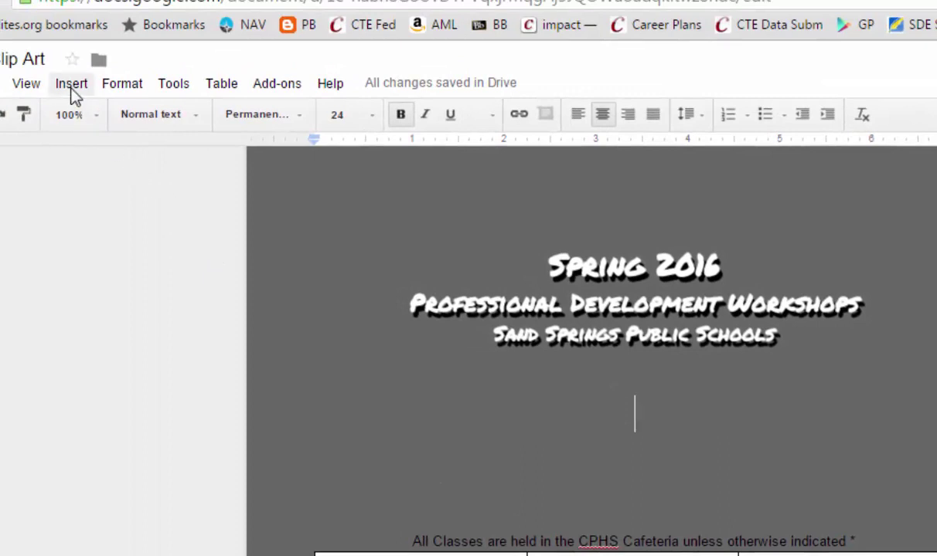
click(72, 85)
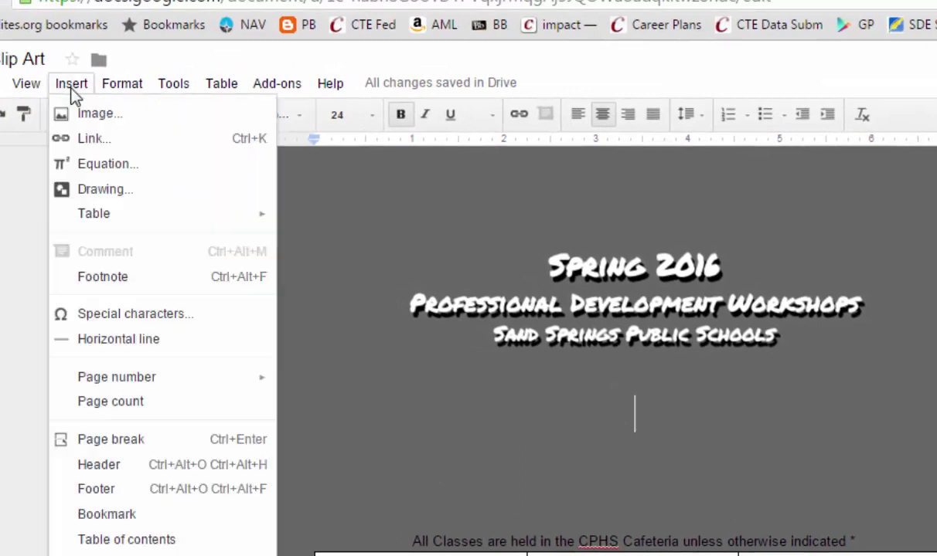
click(101, 192)
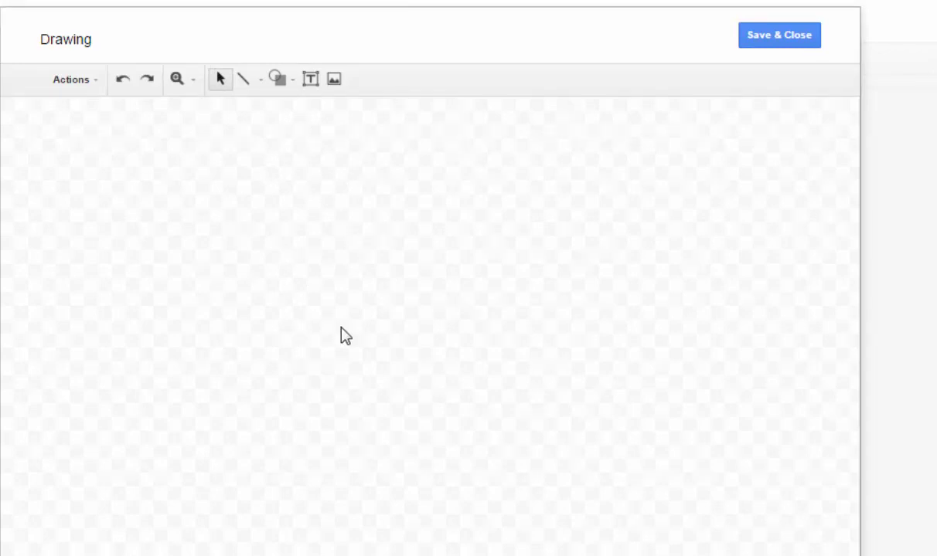
click(294, 81)
mouse_move(303, 116)
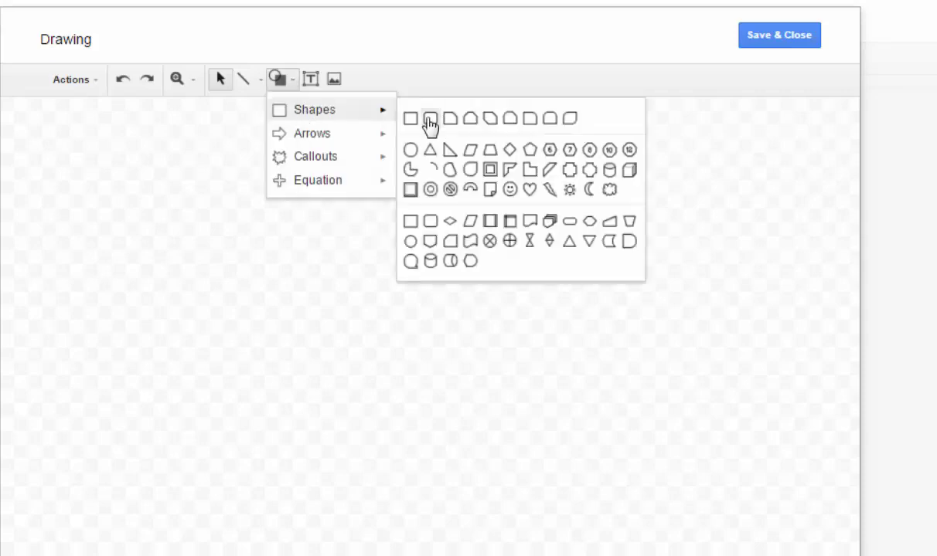
click(411, 120)
drag(169, 179, 446, 324)
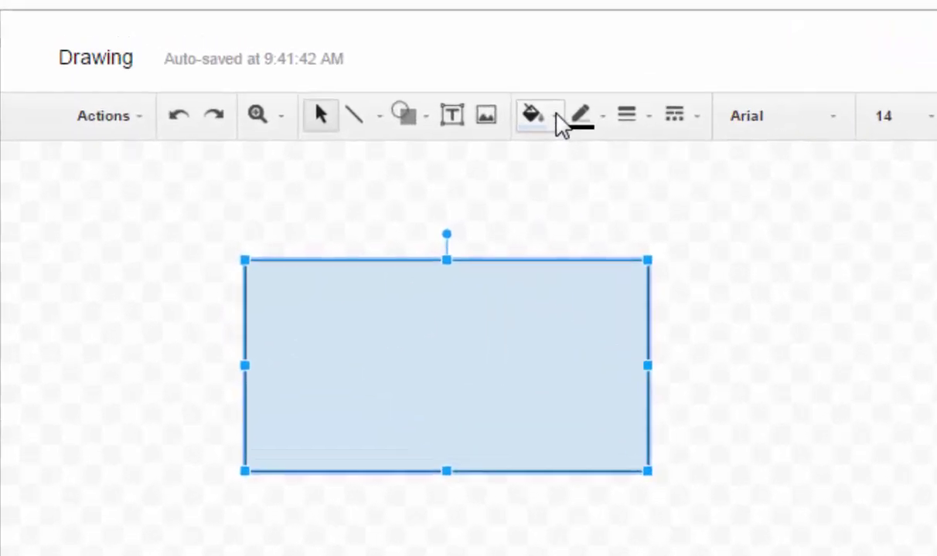
Fill the rectangle with the custom color #0057e7
click(557, 116)
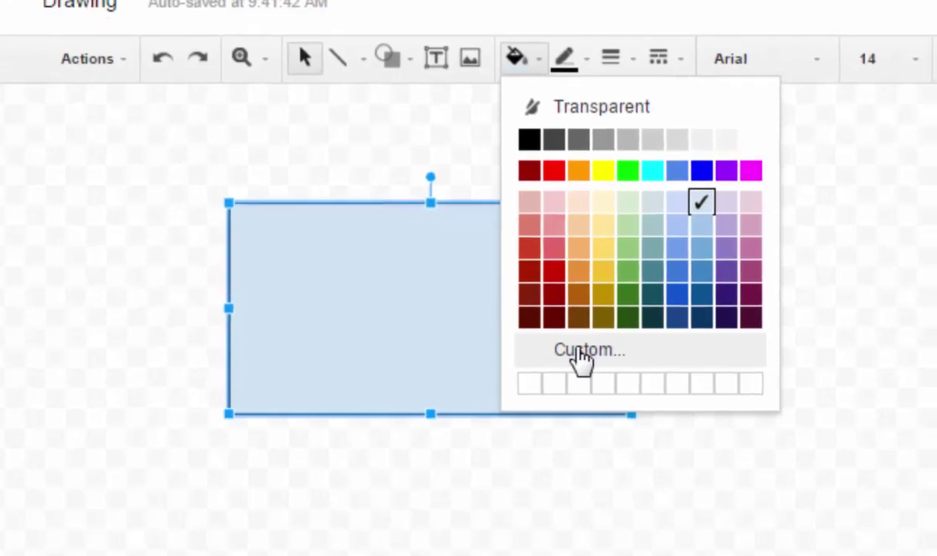
click(597, 418)
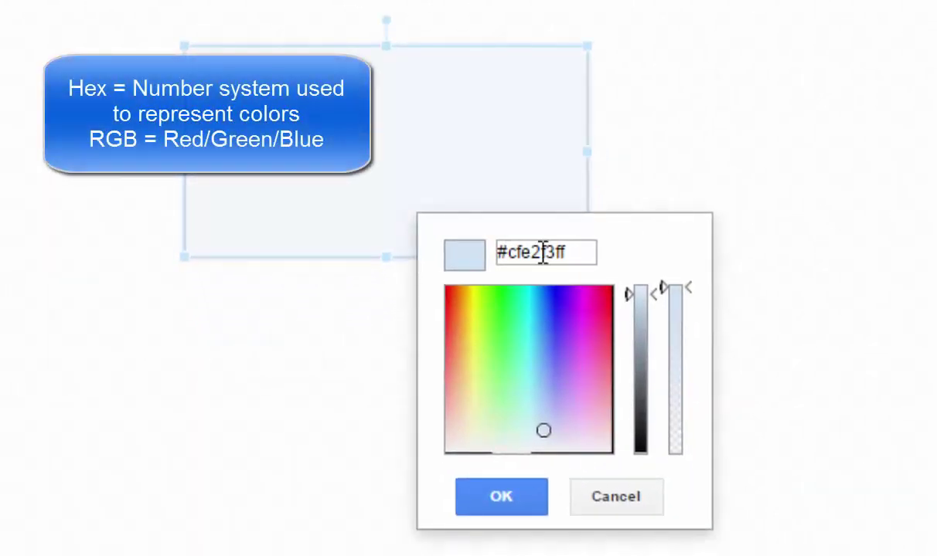
double_click(544, 251)
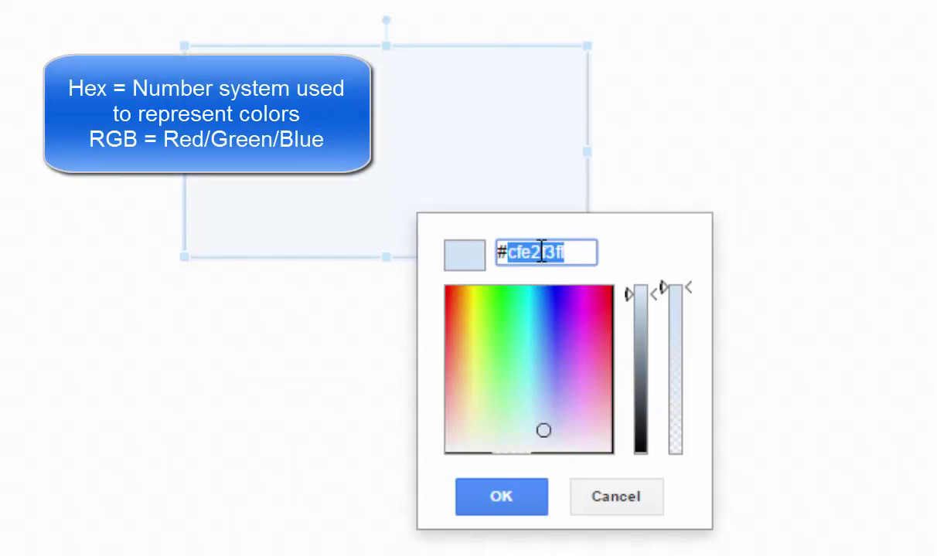
text(005)
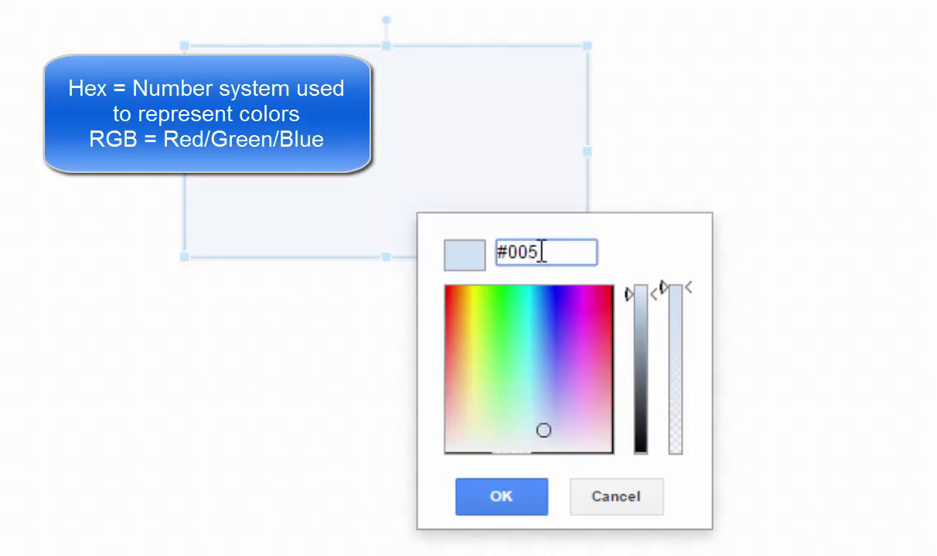
text(7e7)
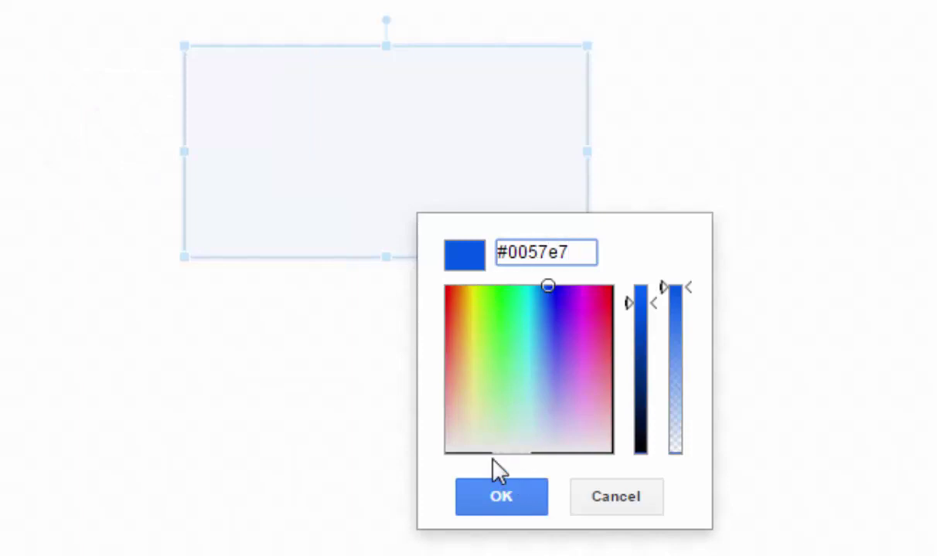
click(527, 499)
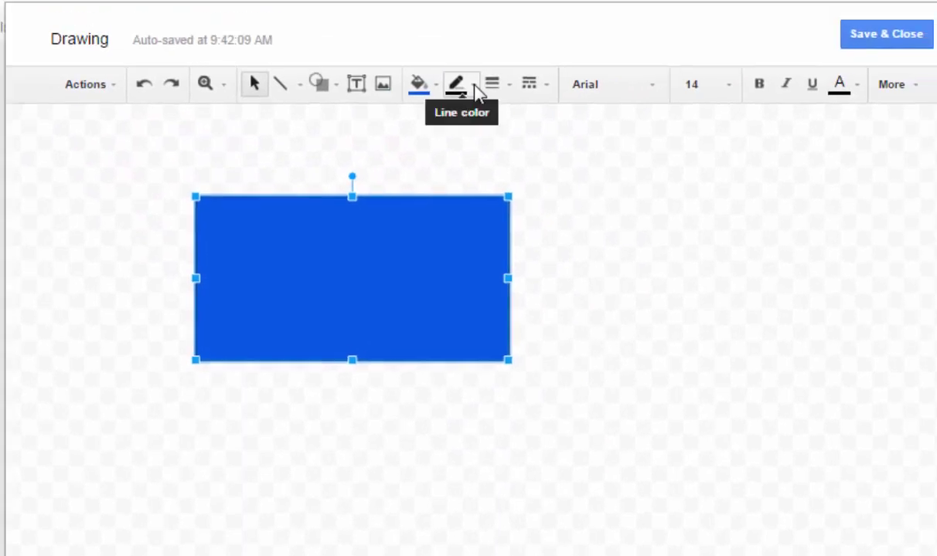
Set the rectangle's outline to the same custom blue as its fill and deselect it
click(474, 88)
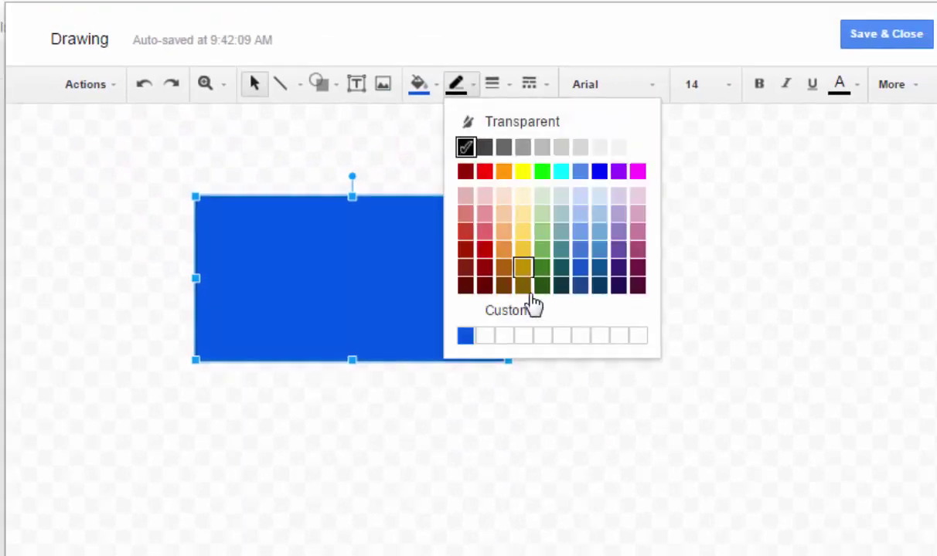
click(466, 338)
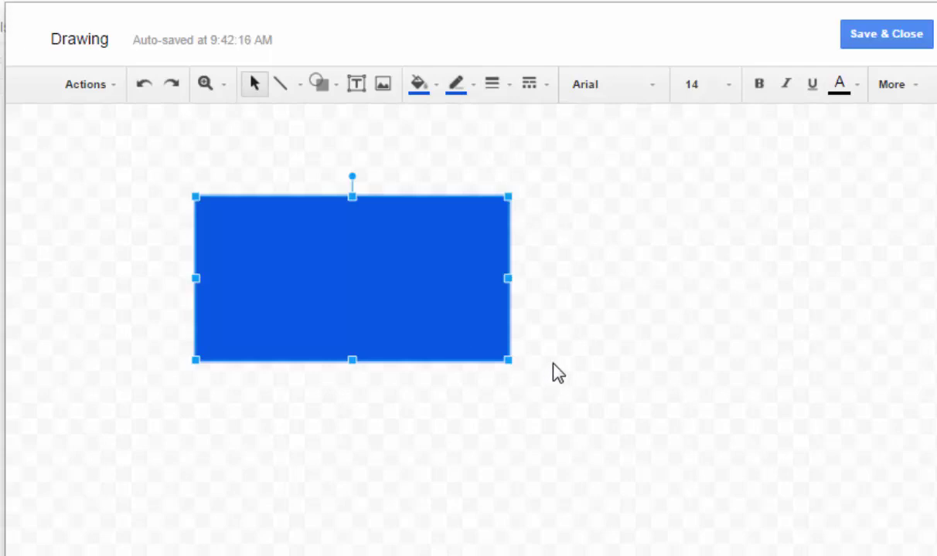
click(548, 368)
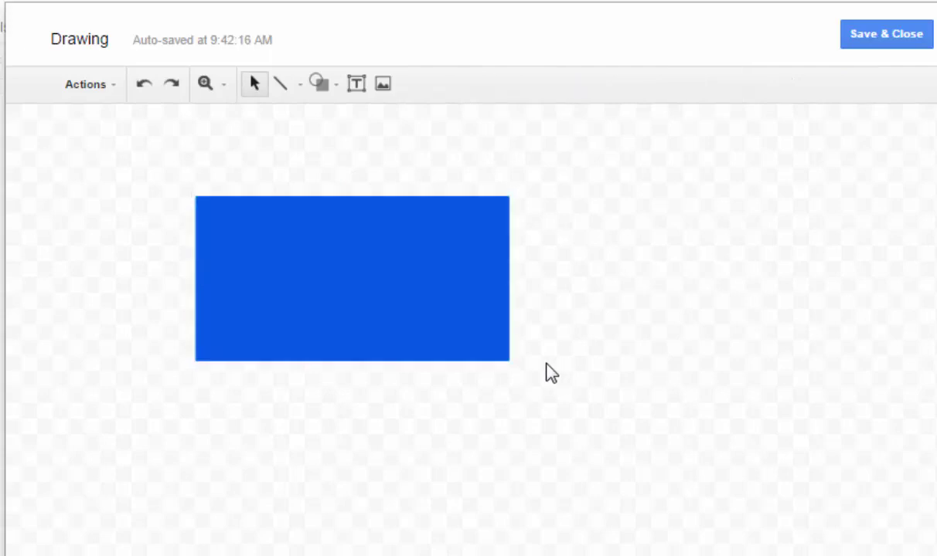
Draw a small rounded rectangle on the blue rectangle's upper edge near its left end as the shutter button
click(321, 85)
mouse_move(363, 124)
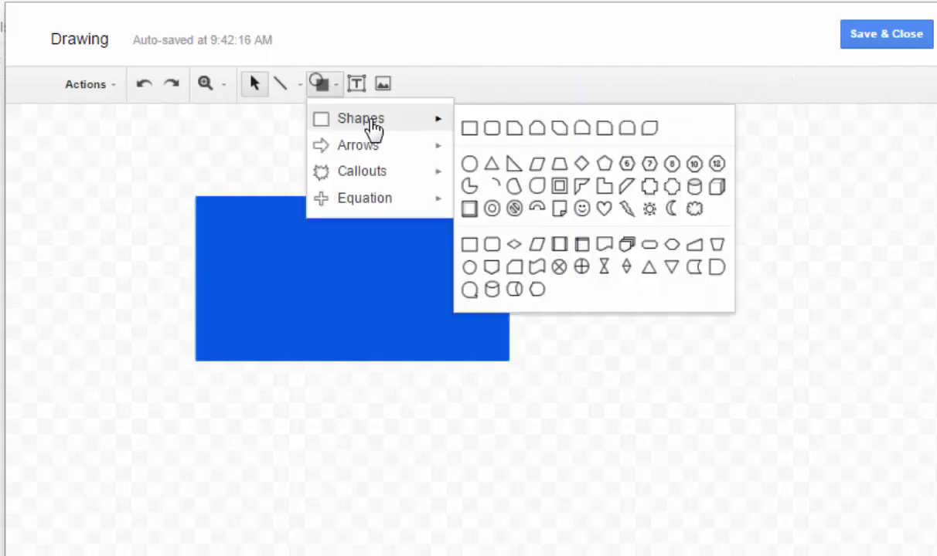
click(493, 128)
drag(220, 196, 269, 183)
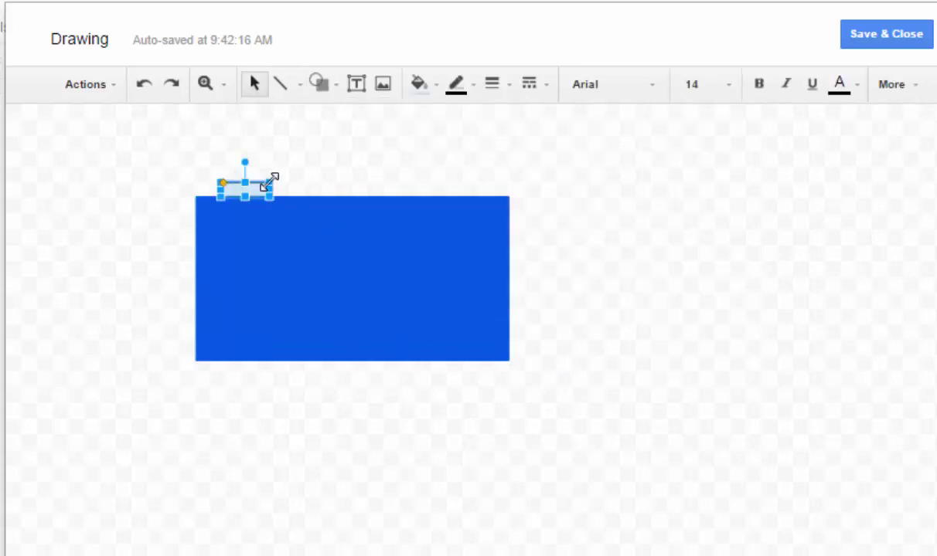
Give the small rounded rectangle the custom blue for both fill and outline, and deselect it
click(437, 87)
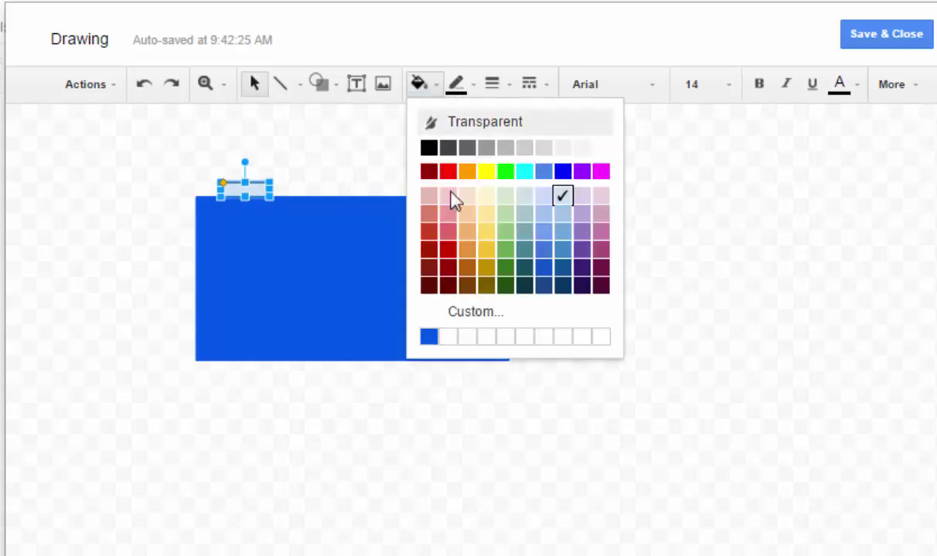
click(429, 337)
click(461, 91)
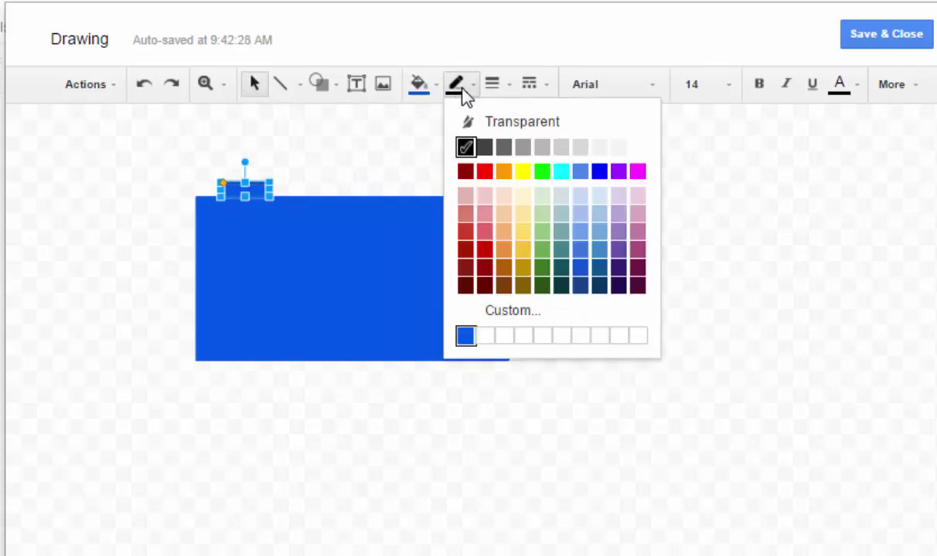
click(466, 335)
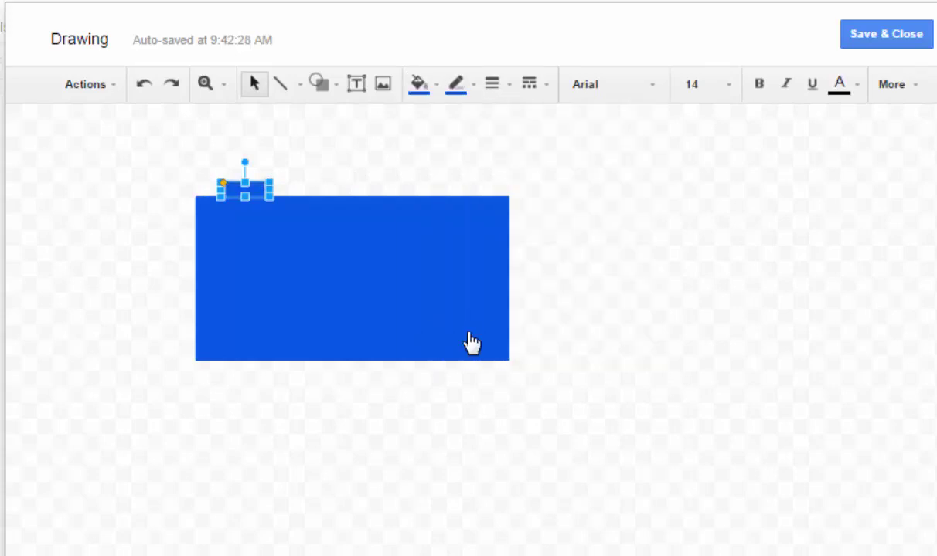
click(651, 364)
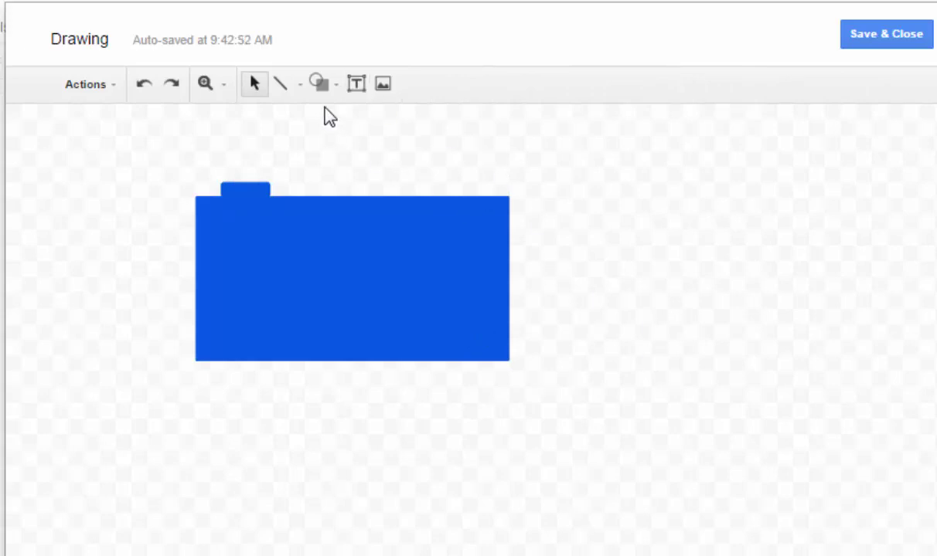
Draw an oval as the camera lens and center it on the blue rectangle
click(319, 84)
mouse_move(340, 120)
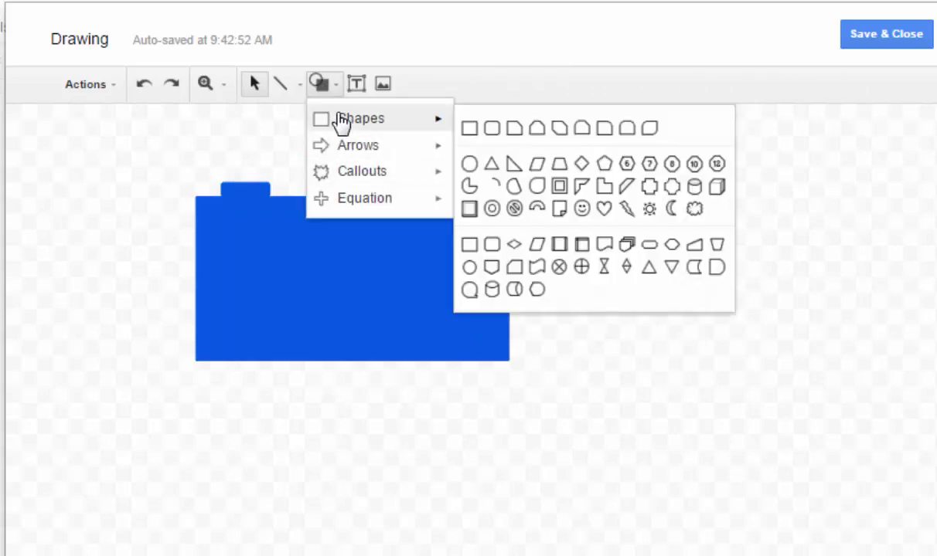
click(469, 164)
drag(309, 229, 425, 335)
drag(423, 296, 404, 294)
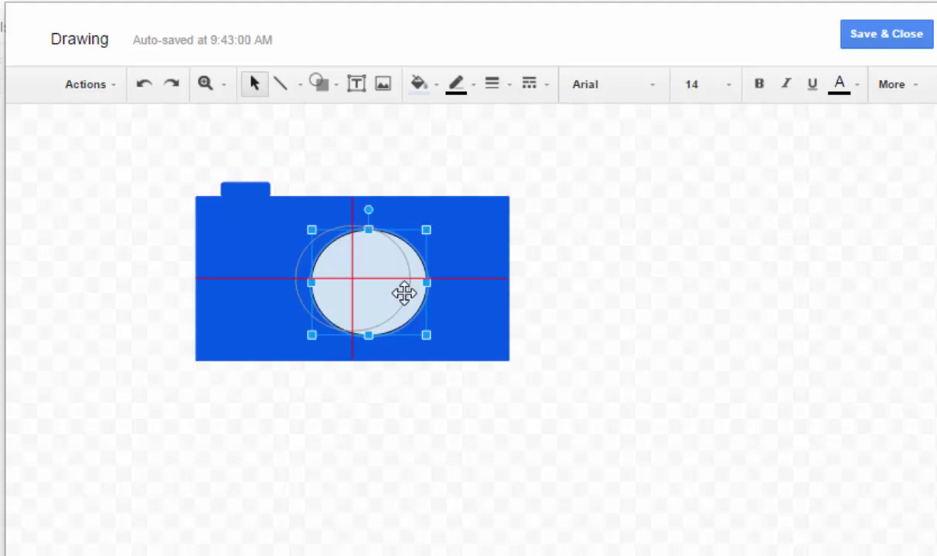
drag(404, 294, 404, 291)
Give the oval a custom blue outline and a white fill, and deselect it
click(460, 89)
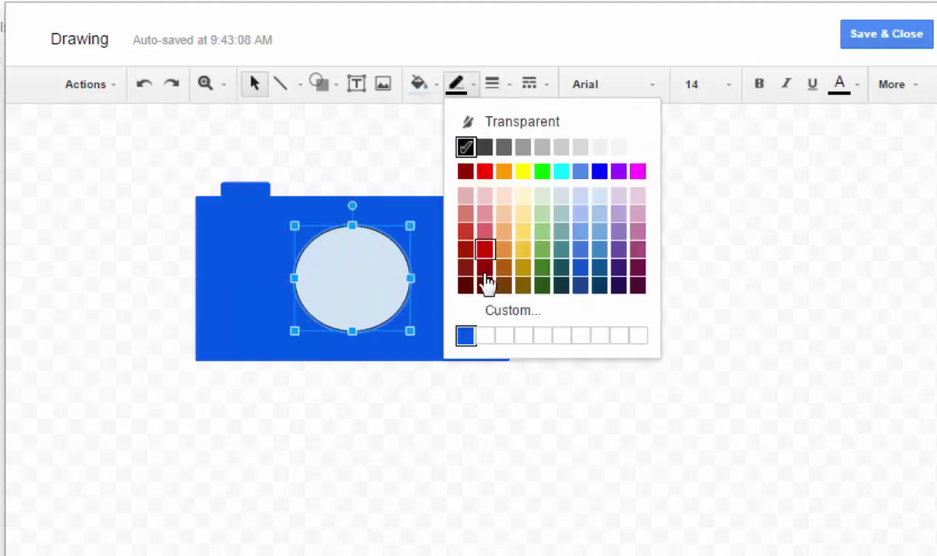
click(466, 336)
click(420, 83)
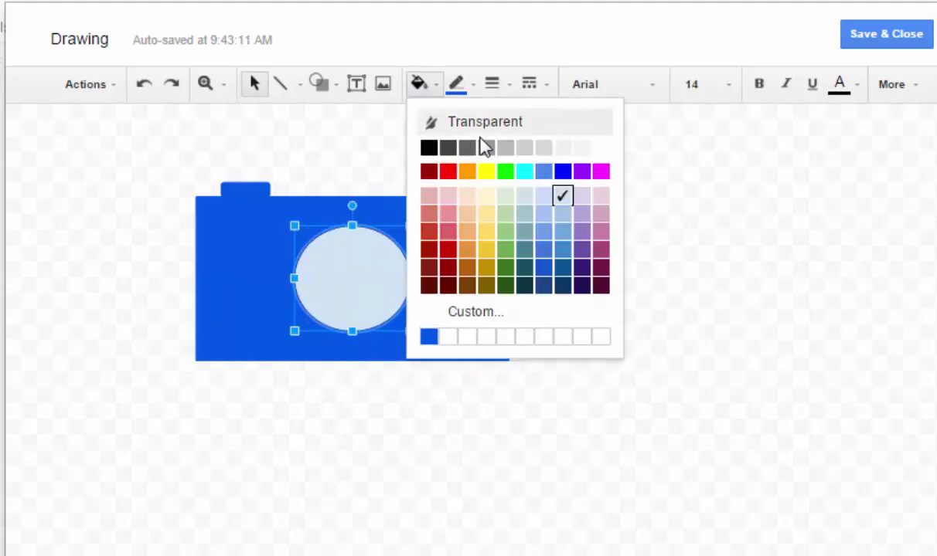
click(602, 148)
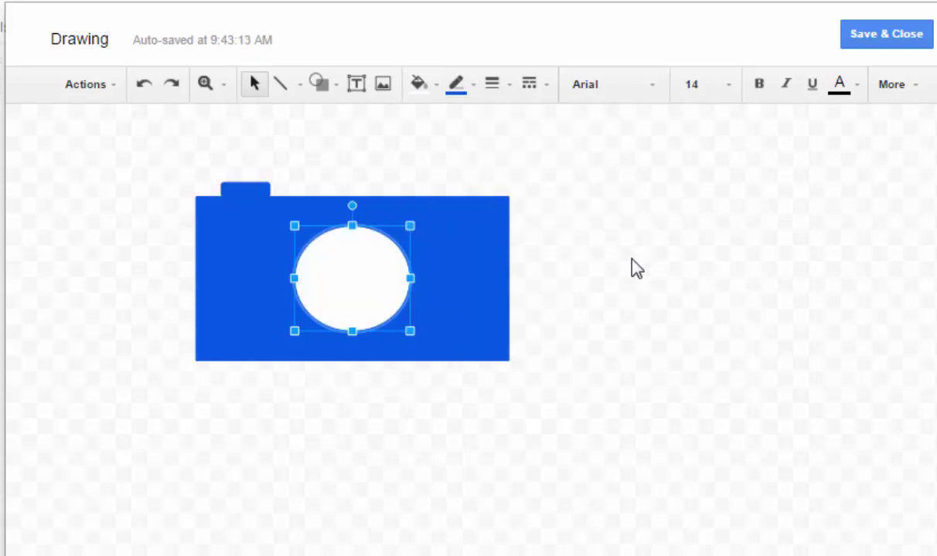
click(632, 260)
Add a wide text box starting inside the white oval and extending past the camera, containing the word "Create"
click(356, 85)
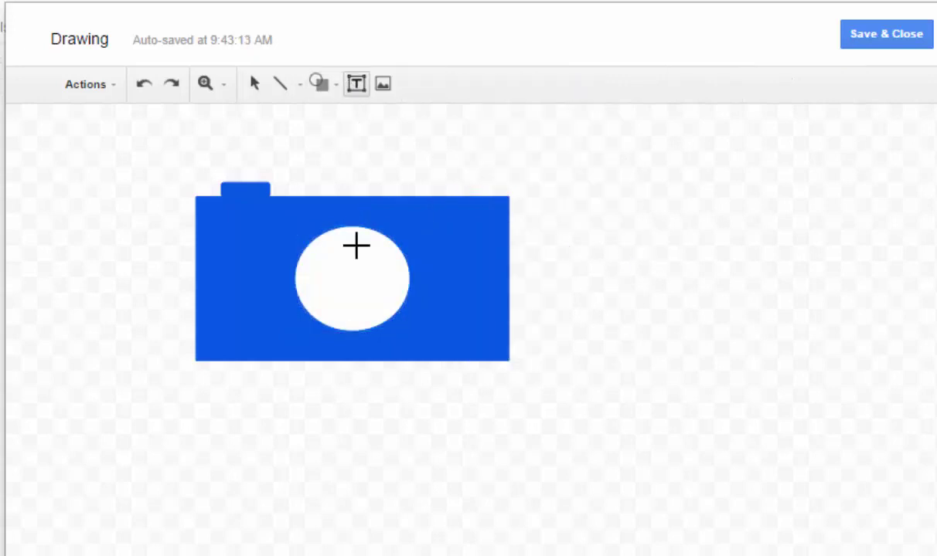
drag(315, 266, 899, 335)
drag(585, 324, 586, 316)
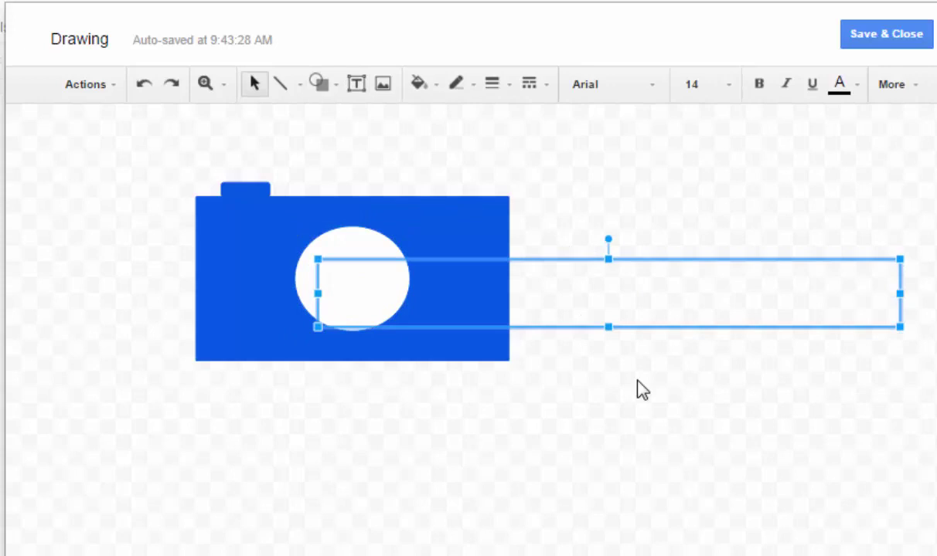
text(Create)
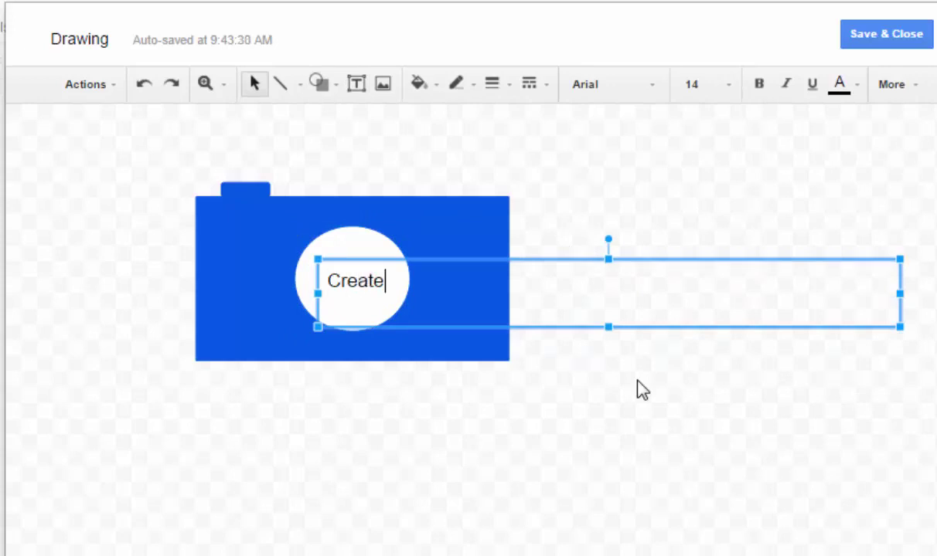
Format the word "Create" in the Permanent Marker font with the custom blue text color
drag(391, 293, 315, 293)
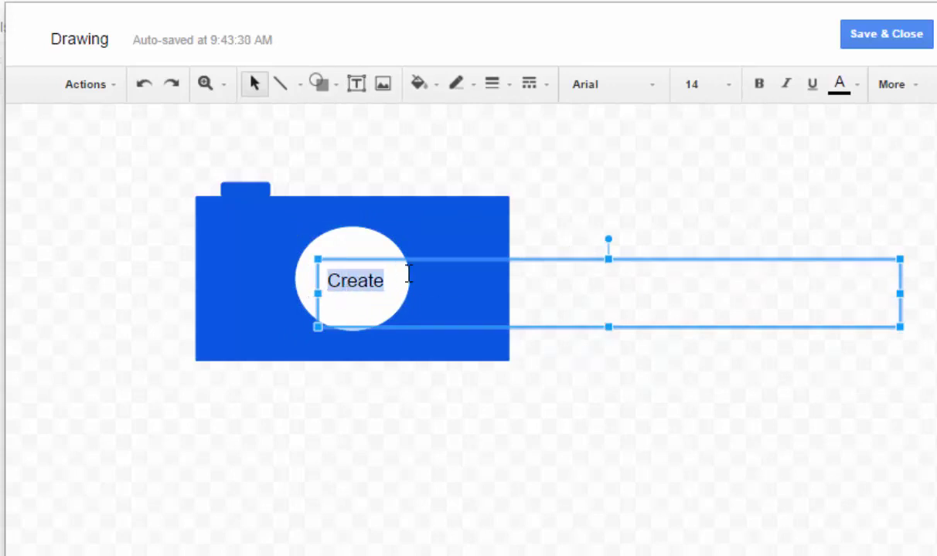
click(649, 87)
click(649, 121)
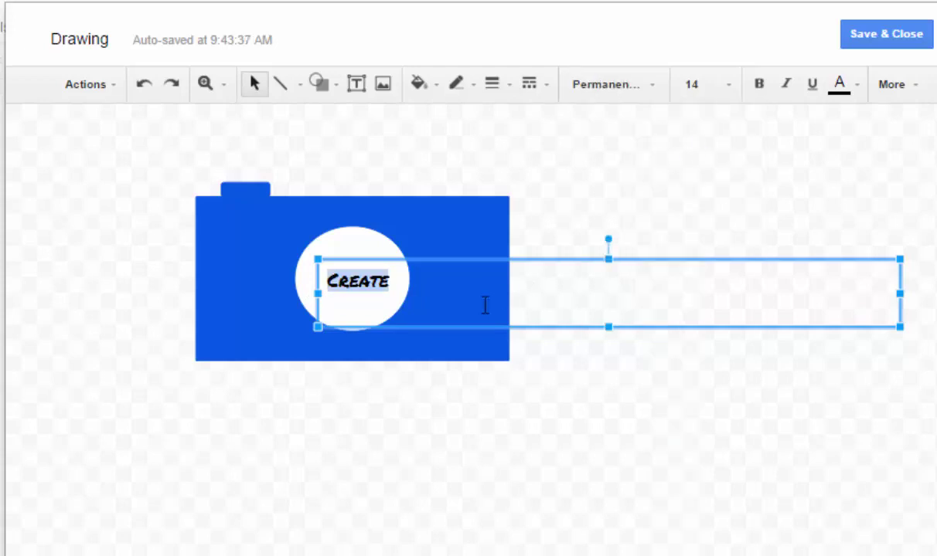
click(855, 87)
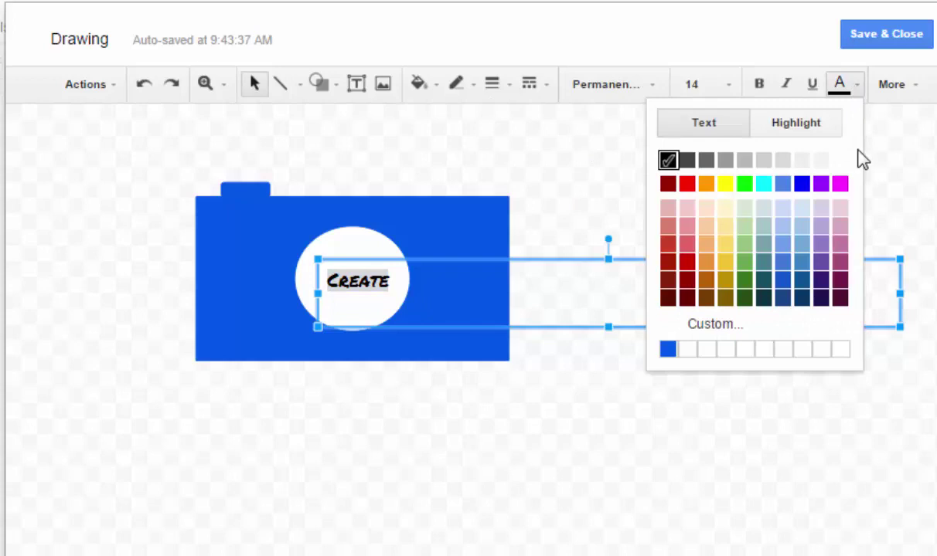
click(667, 351)
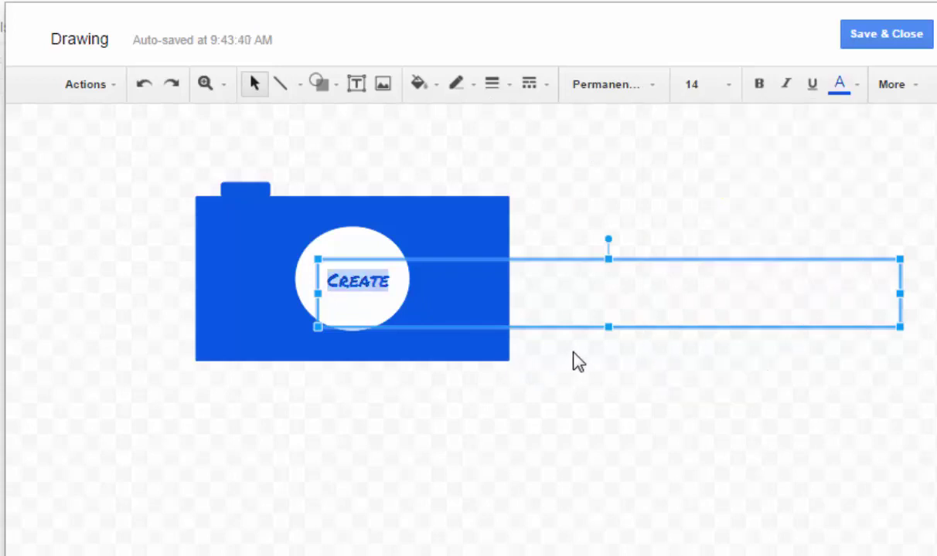
Shrink the "Create" text box to fit inside the white oval, center it there, and deselect it
click(848, 285)
drag(890, 286, 402, 286)
drag(355, 318, 356, 298)
drag(369, 252, 367, 262)
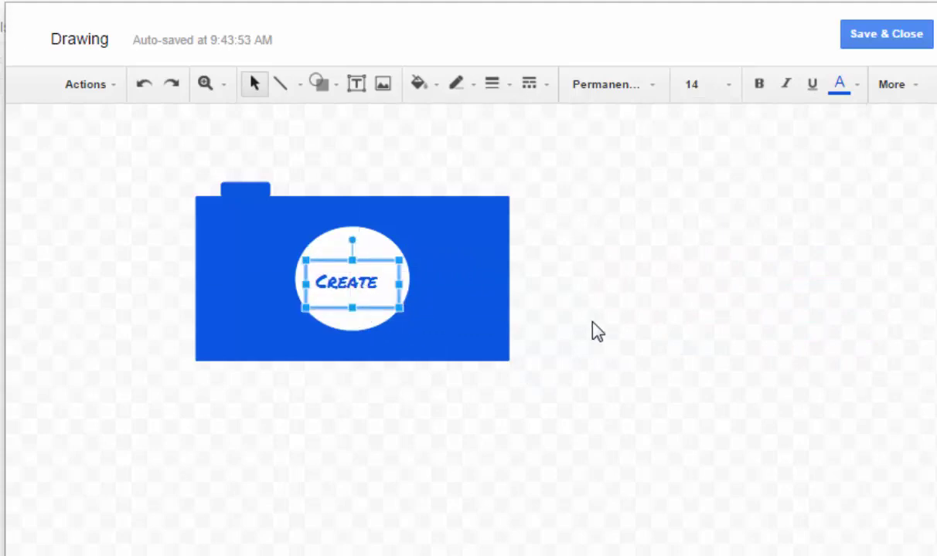
click(619, 405)
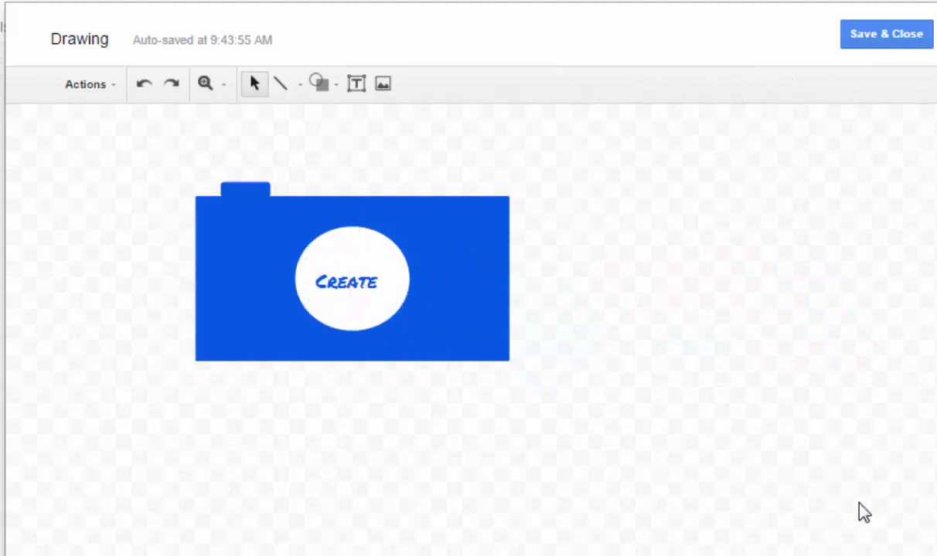
Select all the camera's shapes together with the "Create" text and group them into one object
drag(858, 503, 128, 147)
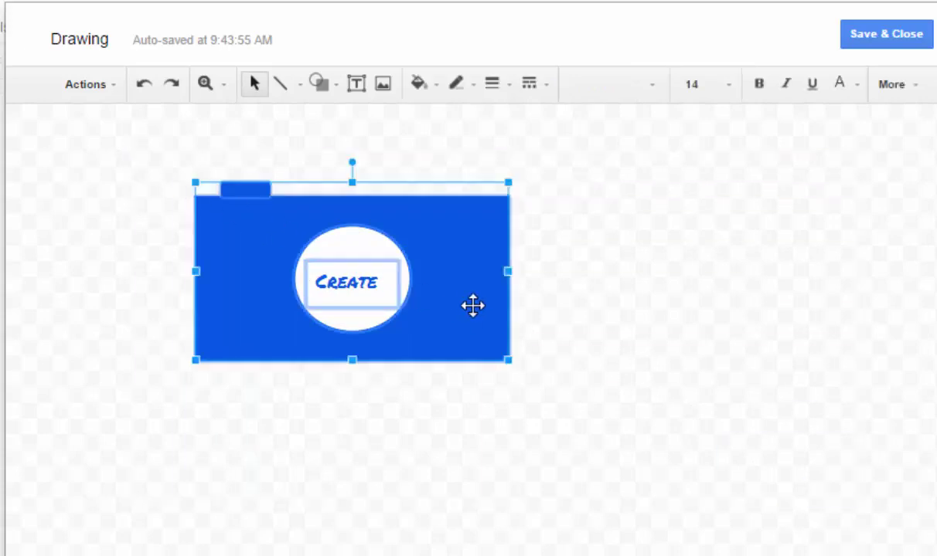
right_click(446, 272)
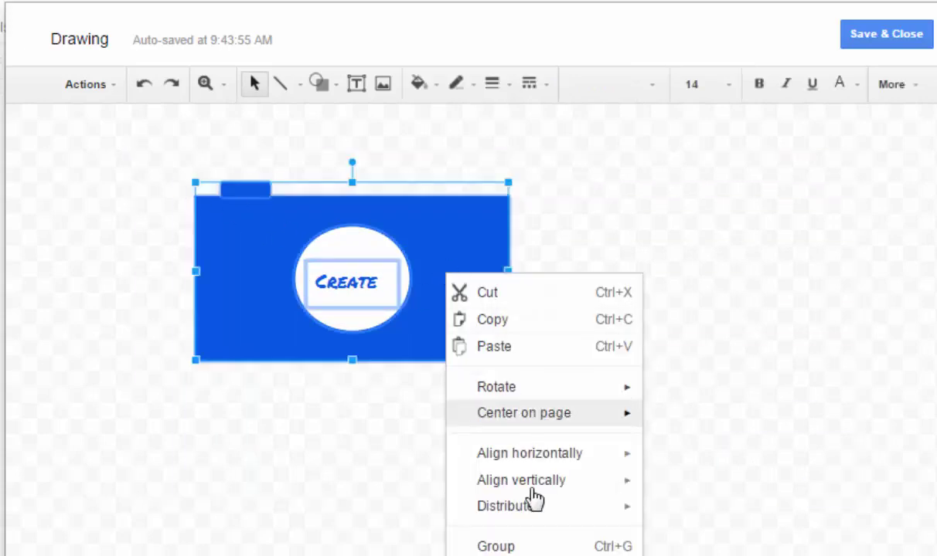
click(532, 546)
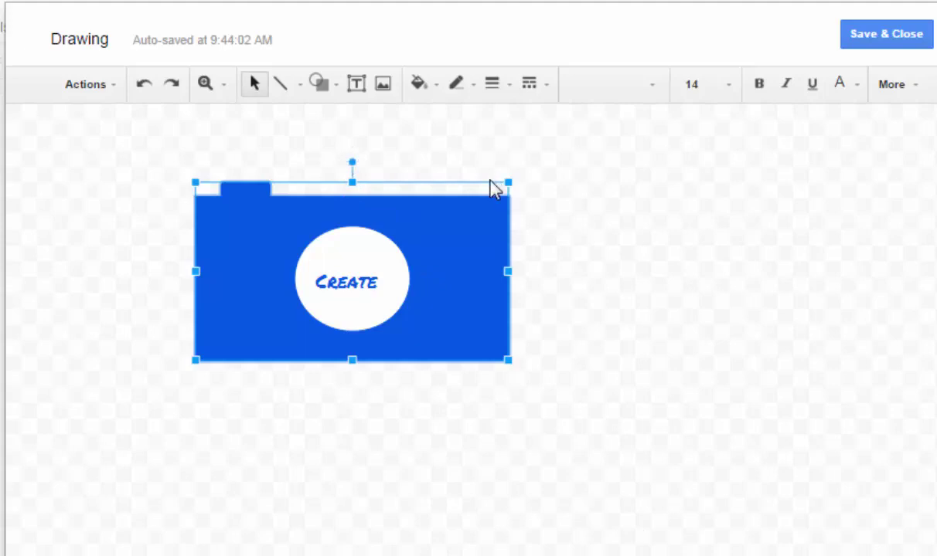
Tilt the grouped camera slightly counterclockwise, move it to the upper-left area of the canvas, and deselect it
drag(354, 162, 332, 163)
drag(431, 219, 289, 195)
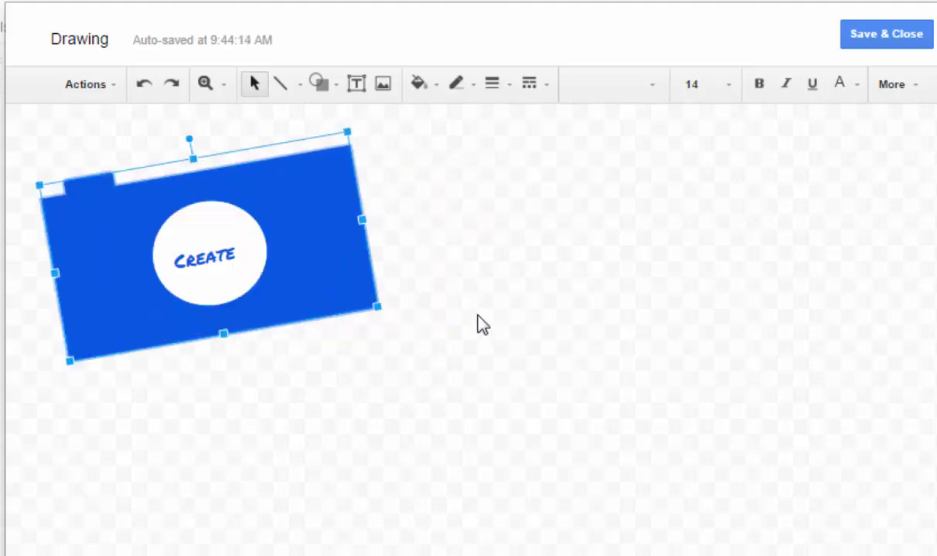
click(645, 355)
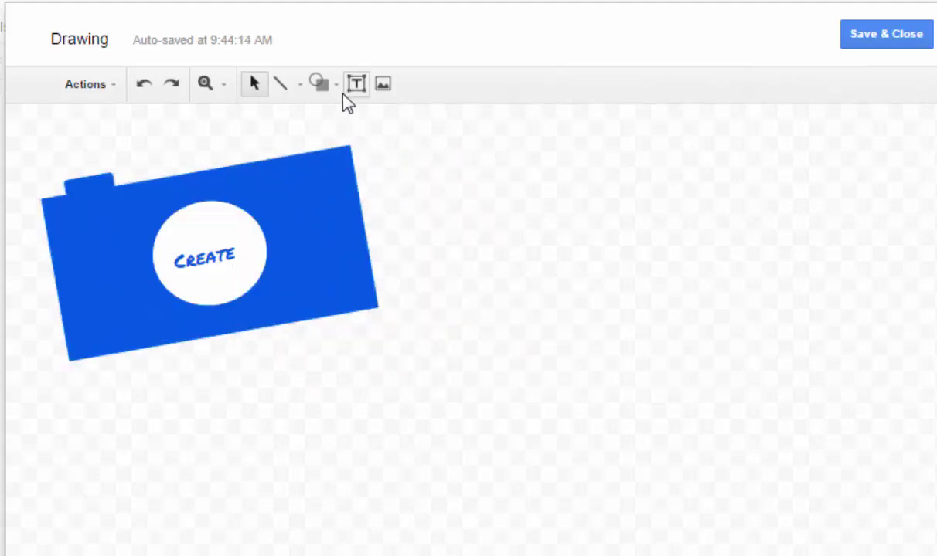
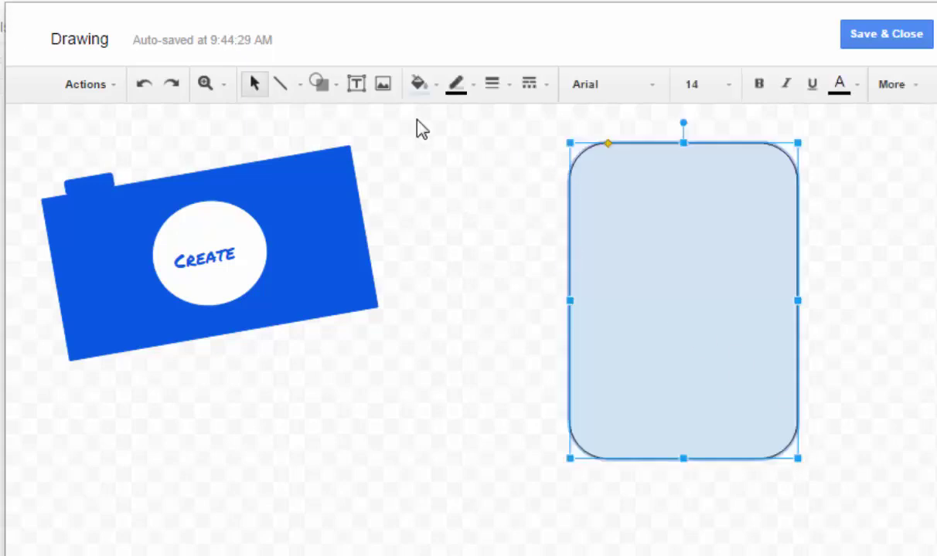
Draw a tall rectangle slightly larger than the rounded rectangle so that it covers it on all sides
click(357, 86)
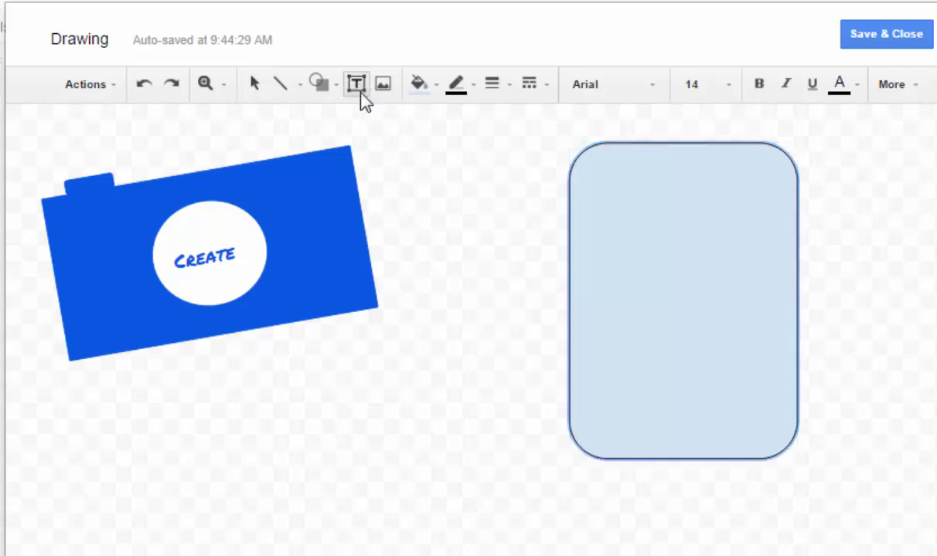
click(325, 89)
mouse_move(366, 119)
click(469, 129)
drag(554, 131, 812, 498)
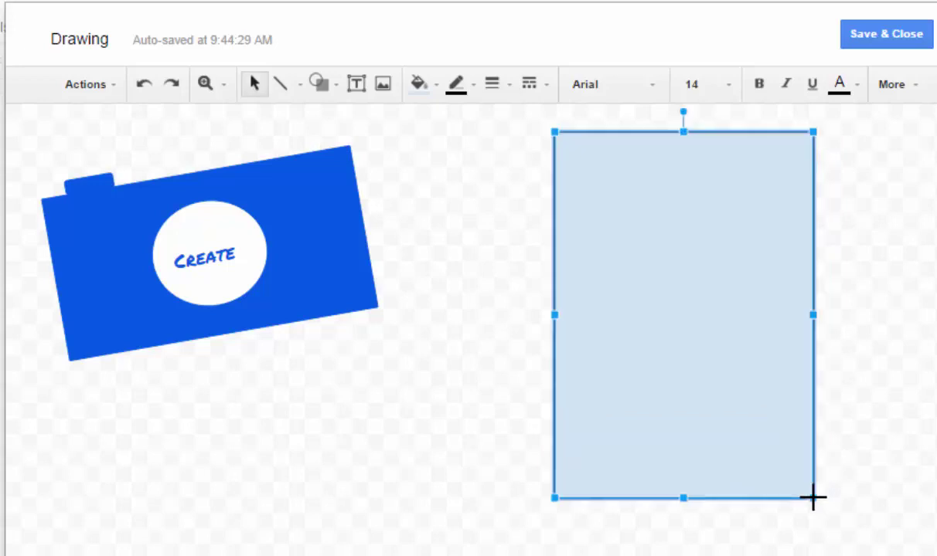
Send the new rectangle to the back, behind the rounded rectangle, and deselect it
right_click(669, 359)
mouse_move(741, 545)
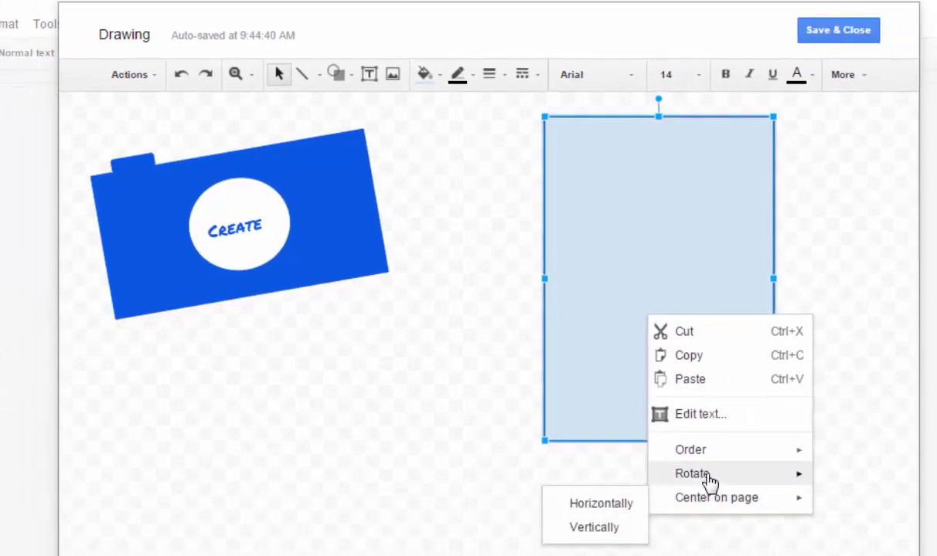
mouse_move(706, 457)
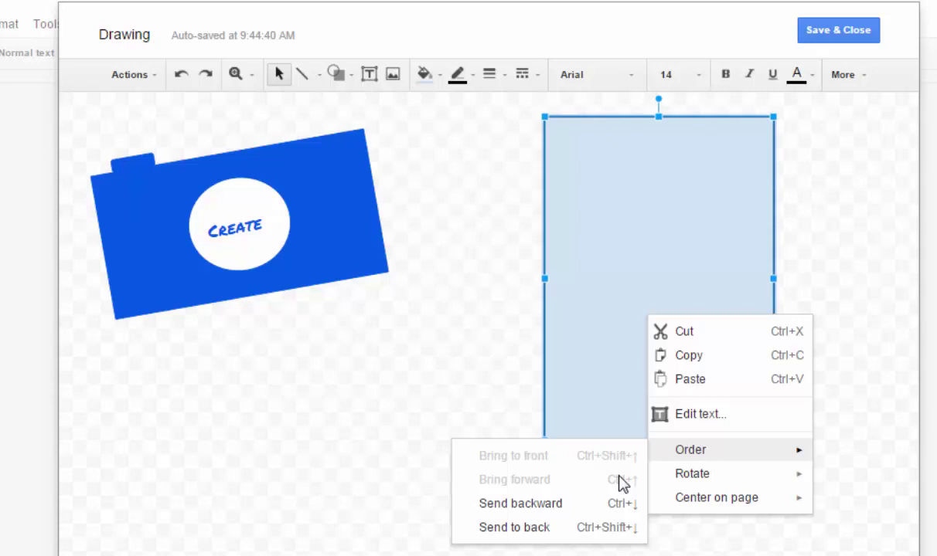
click(576, 528)
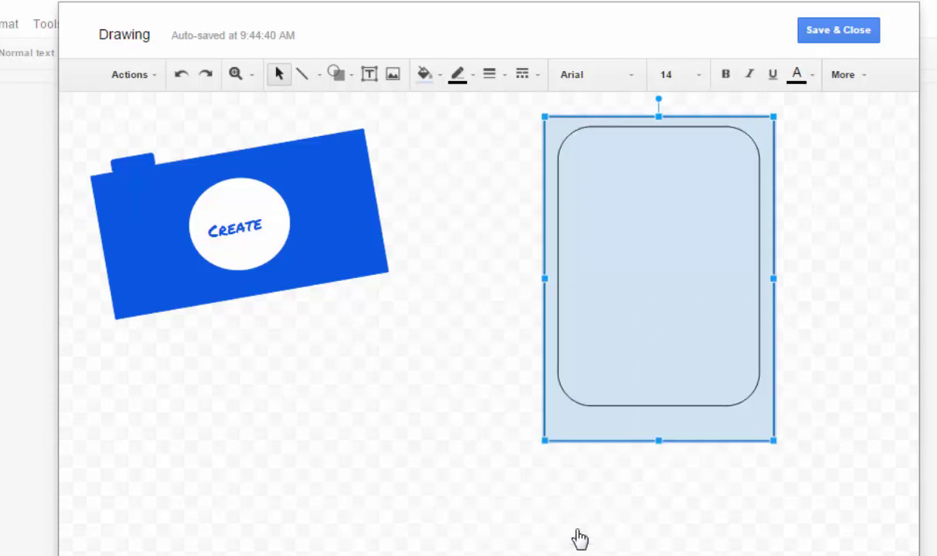
click(748, 495)
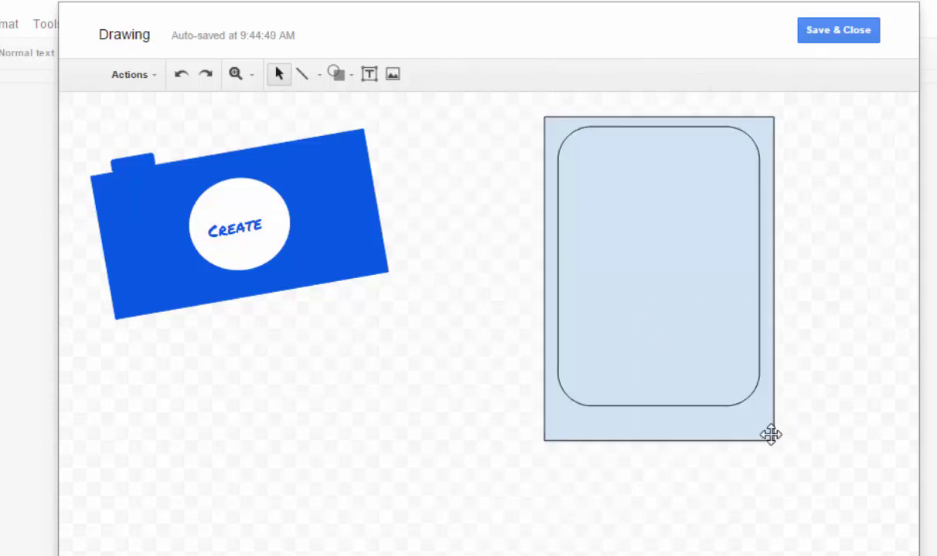
Give the rounded rectangle a white fill and a white outline
click(653, 242)
click(444, 79)
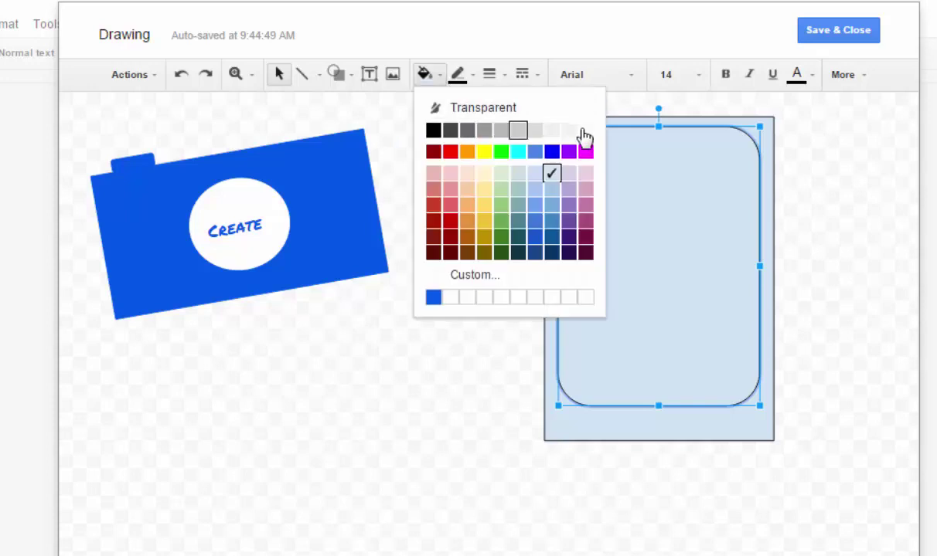
click(580, 130)
click(459, 80)
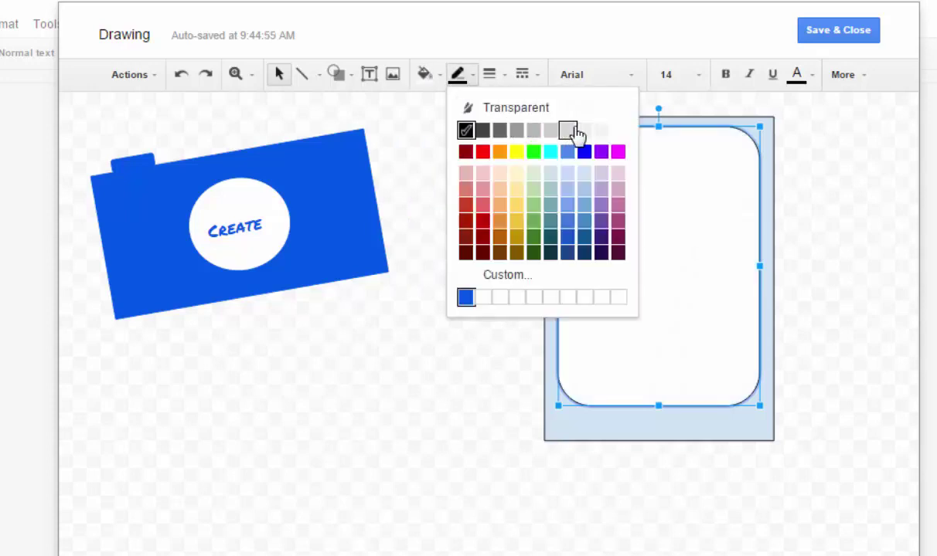
click(618, 130)
Fill the outer rectangle with the custom red color #d62d20 and deselect it
click(633, 438)
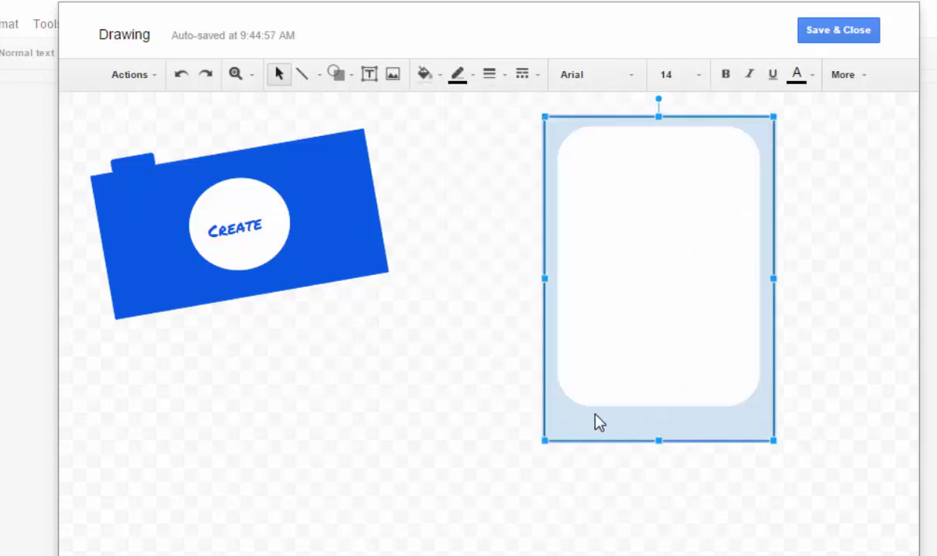
click(432, 77)
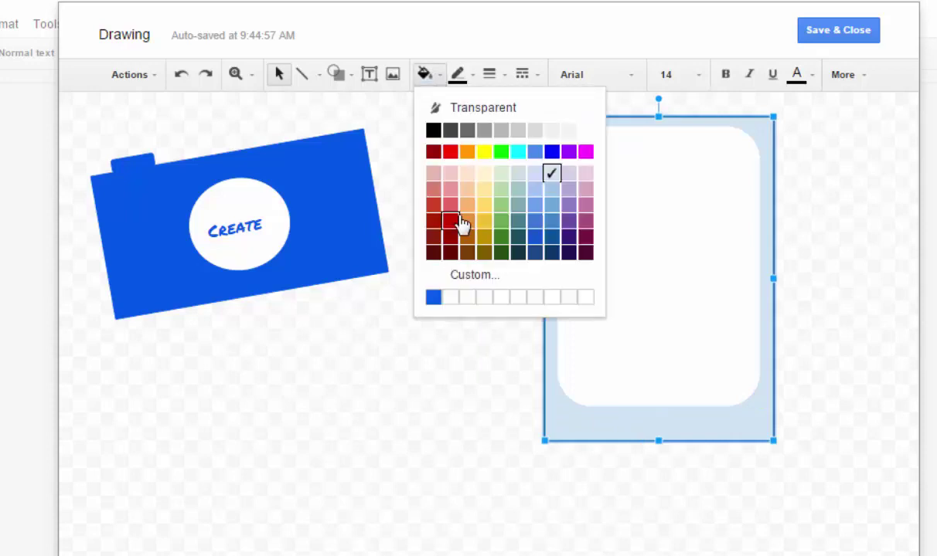
click(473, 277)
double_click(466, 316)
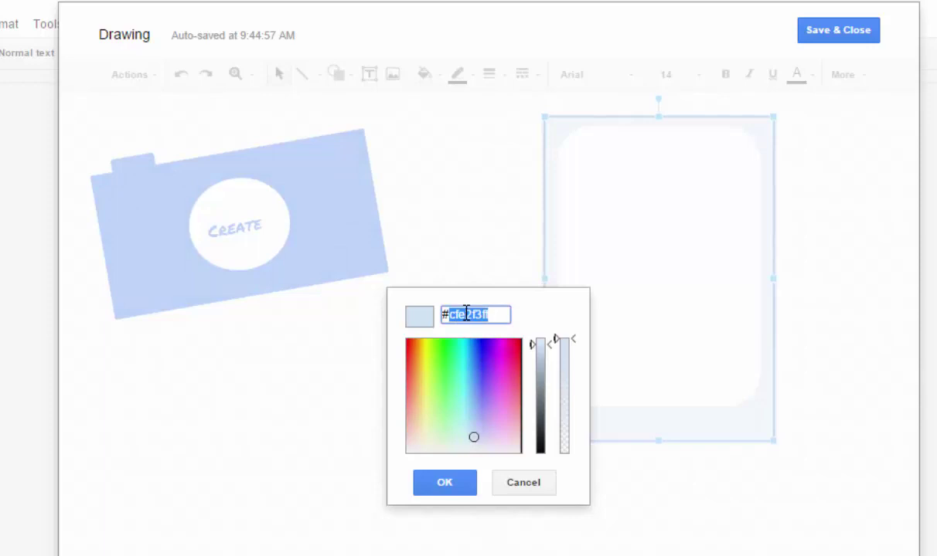
text(d62)
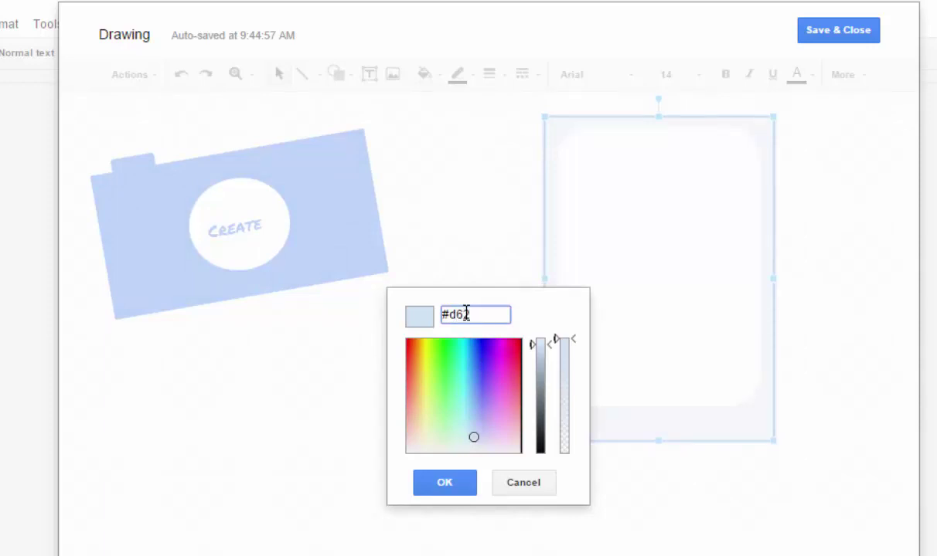
text(d20)
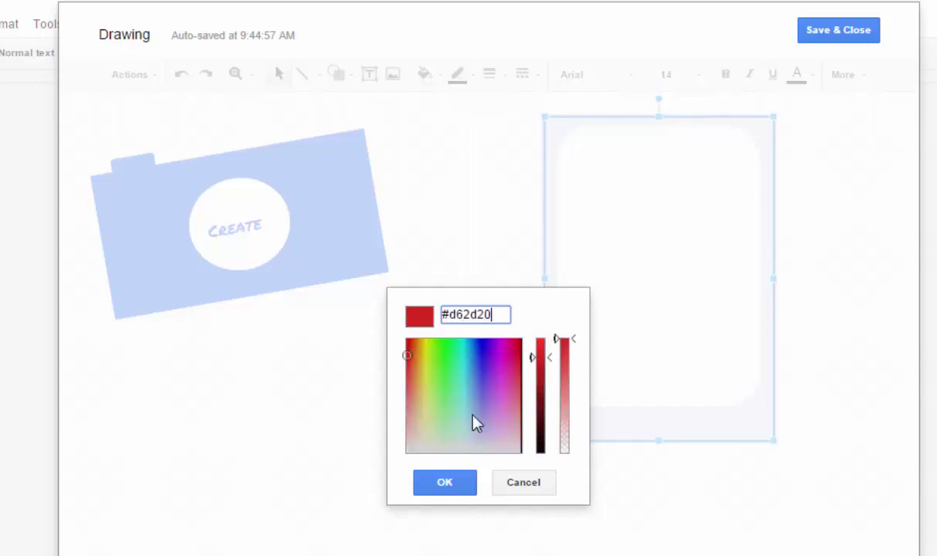
click(451, 485)
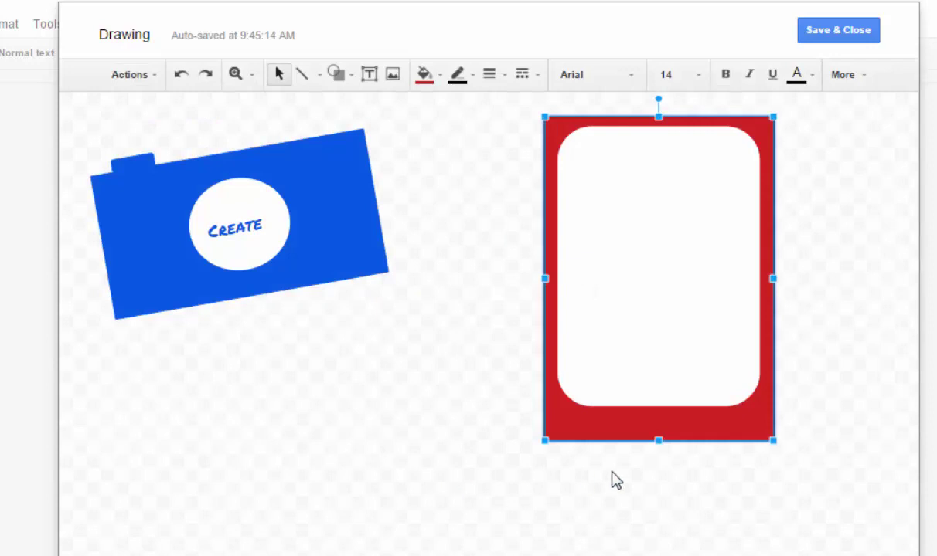
click(768, 499)
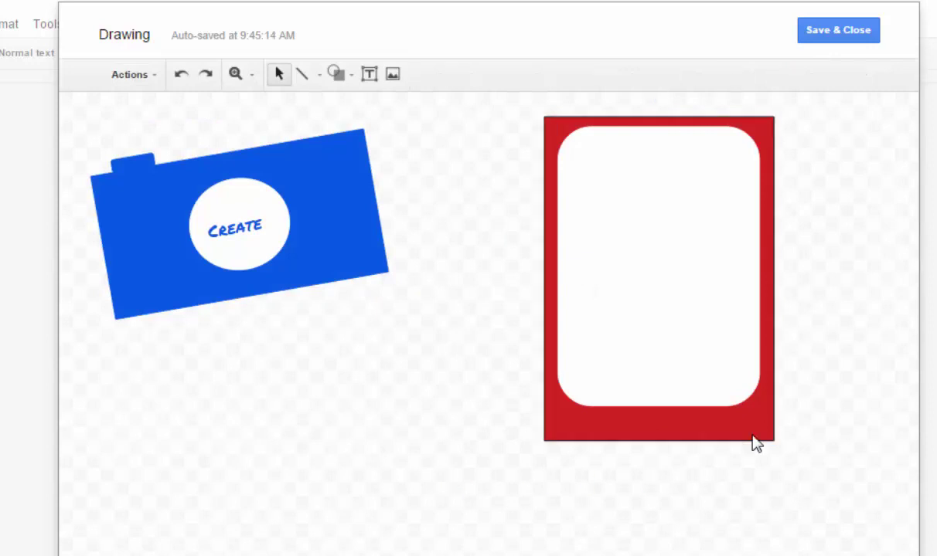
Draw a small circle as the home button on the red strip below the tablet's white screen
click(343, 78)
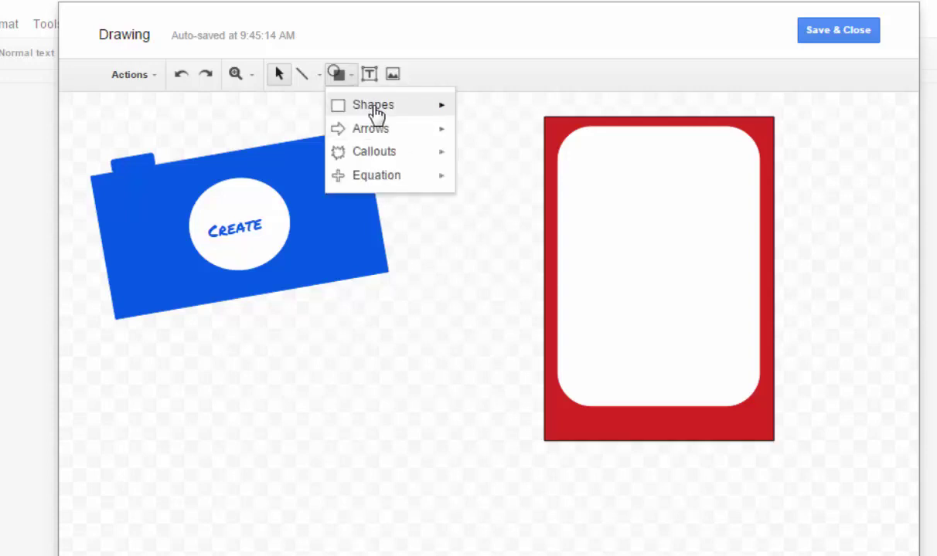
mouse_move(373, 106)
click(470, 145)
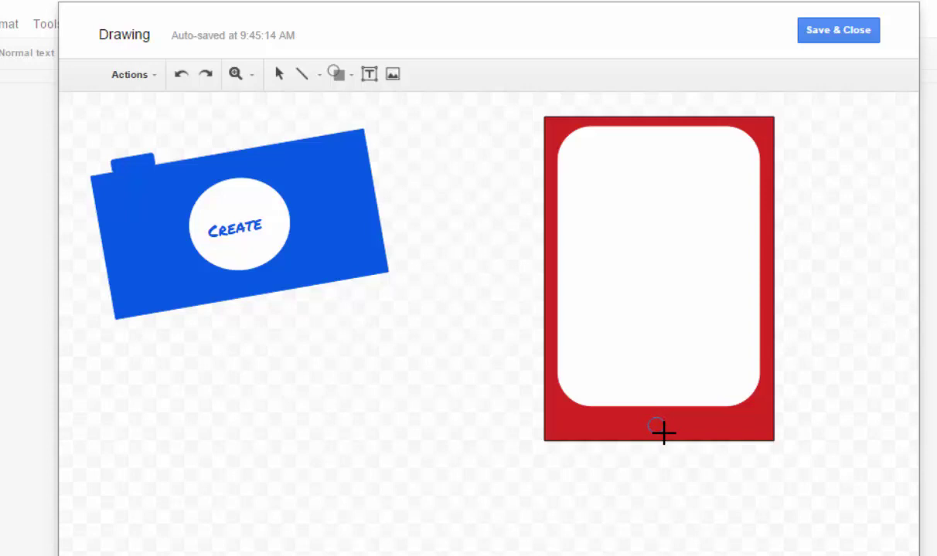
click(663, 433)
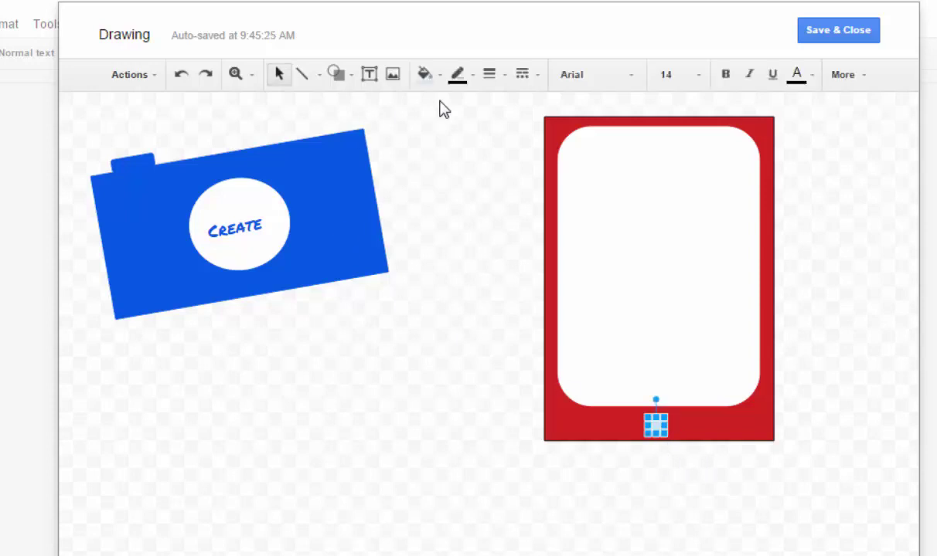
Give the small circle a white fill and white outline, center it beneath the screen, and deselect it
click(425, 74)
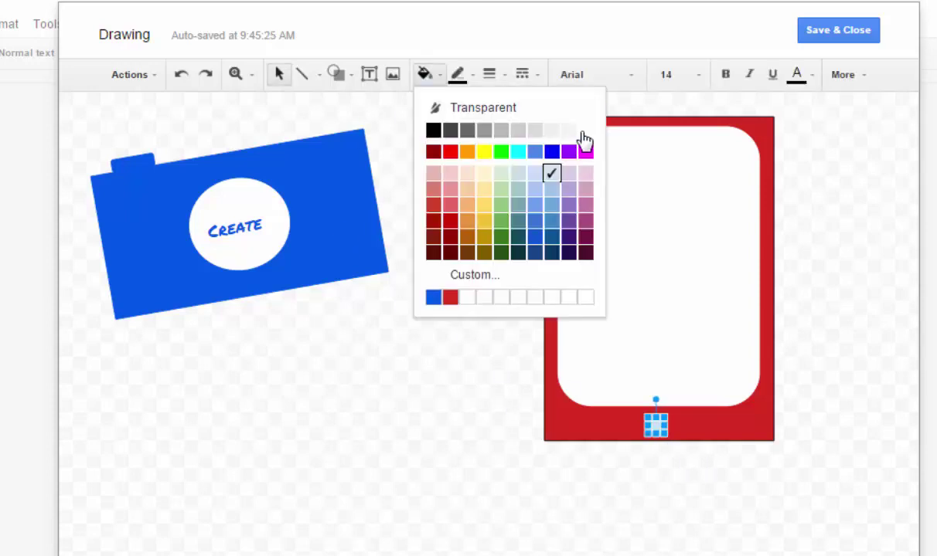
click(559, 136)
click(457, 74)
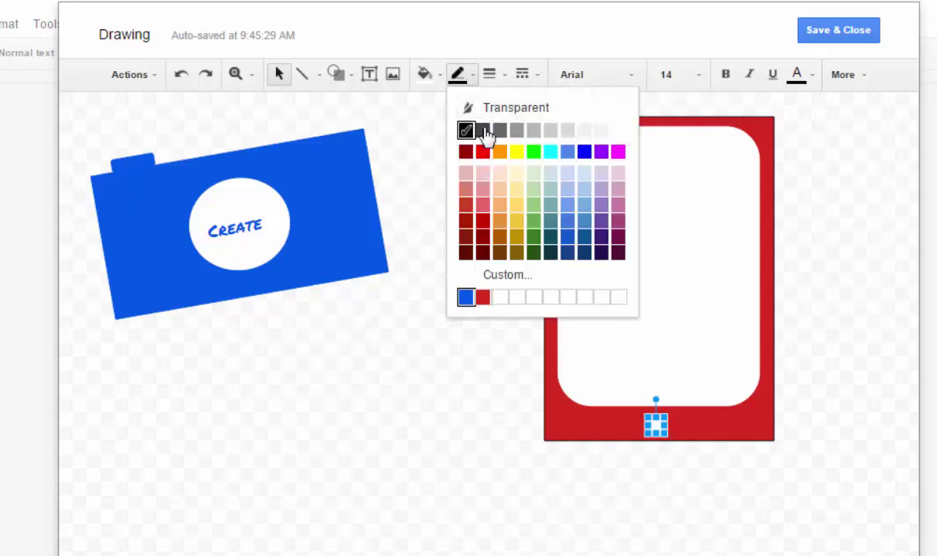
click(618, 130)
drag(656, 423, 660, 422)
click(820, 473)
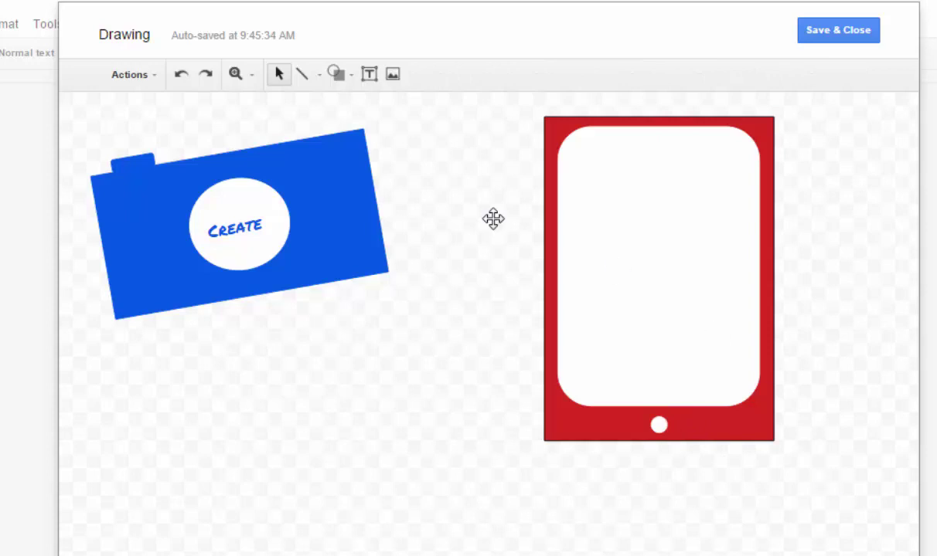
Add a text box containing "Explore", sized to fit within the tablet's white screen and placed around its middle
click(370, 75)
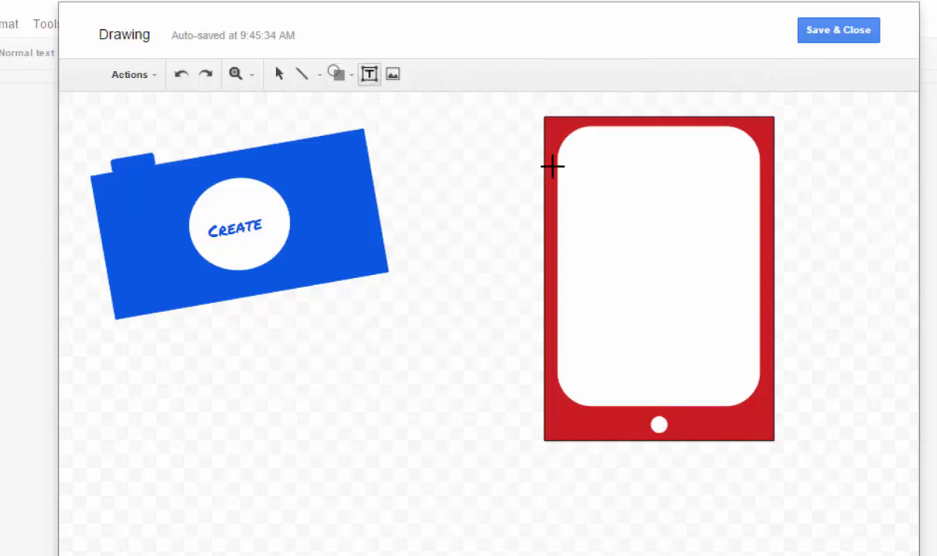
click(596, 204)
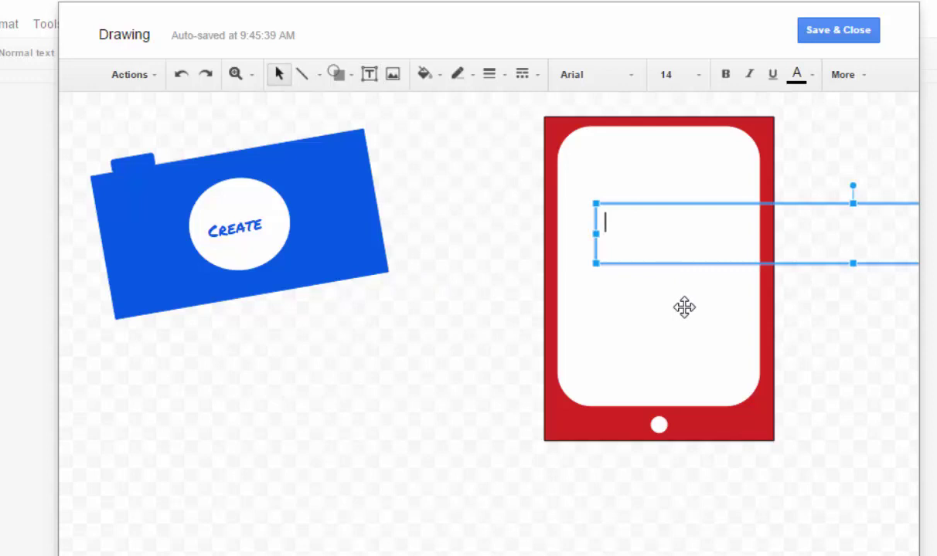
drag(695, 207, 646, 245)
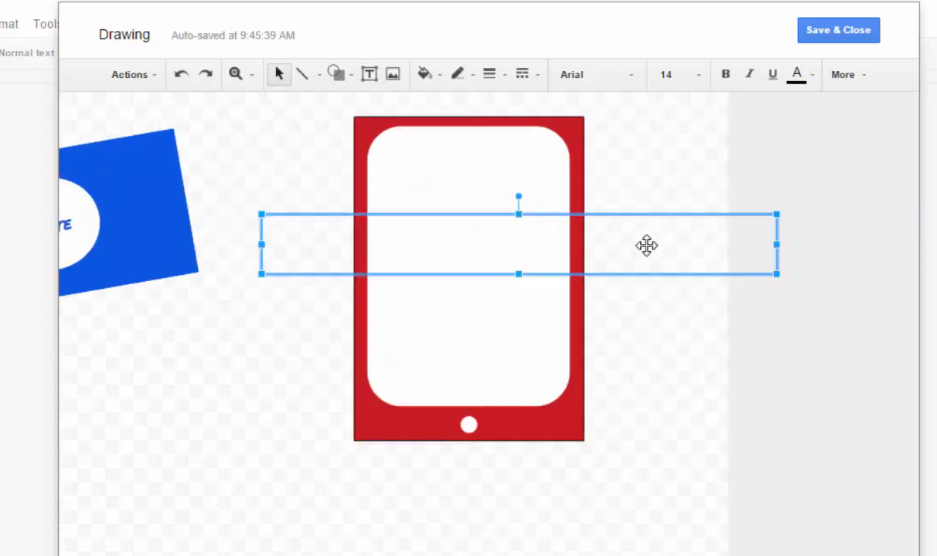
drag(776, 243, 470, 244)
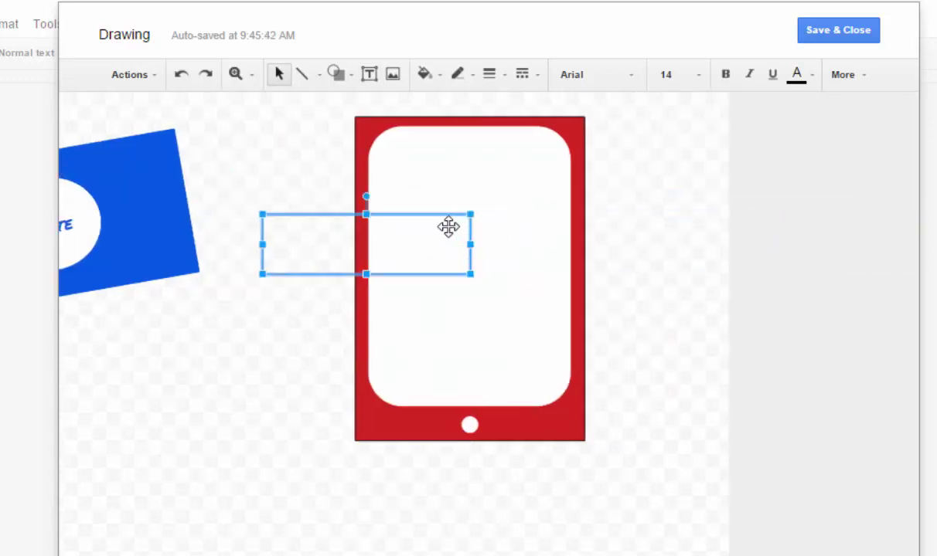
drag(421, 218, 525, 236)
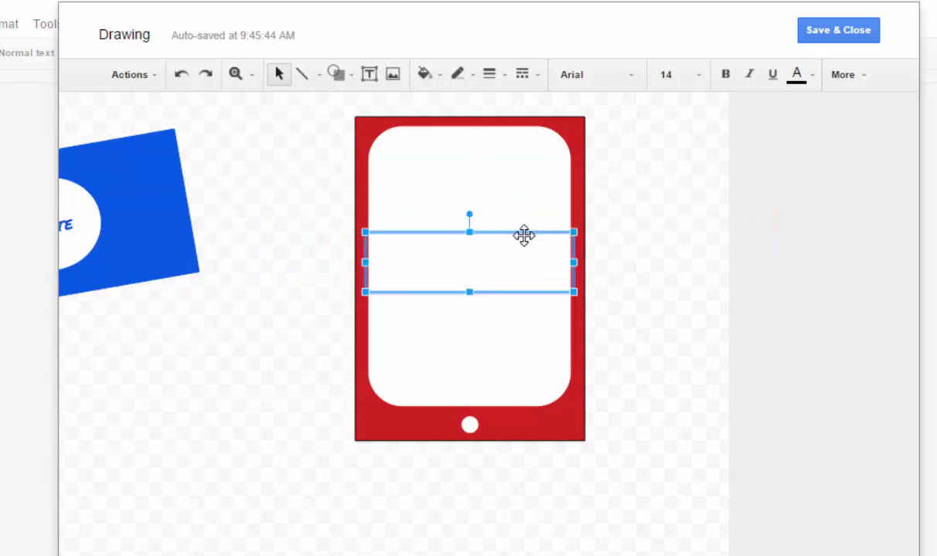
drag(560, 265, 540, 236)
click(423, 261)
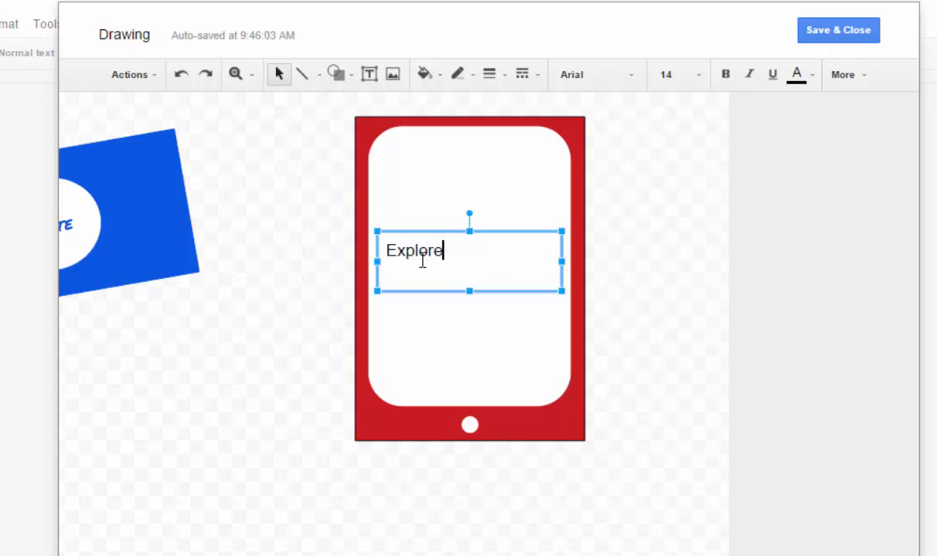
Format "Explore" in Permanent Marker with the custom red text color, narrow its text box, and center it on the tablet's screen
double_click(416, 251)
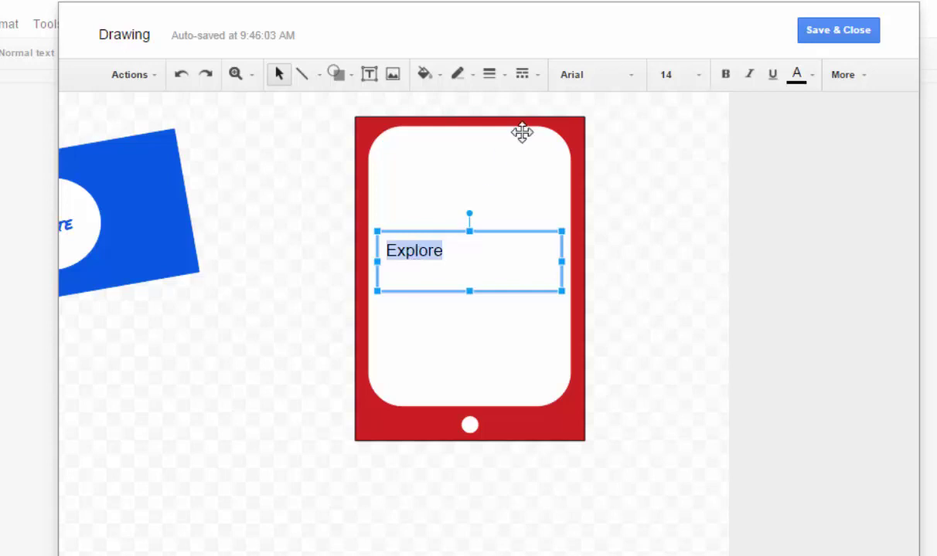
click(615, 75)
click(613, 118)
drag(560, 260, 462, 260)
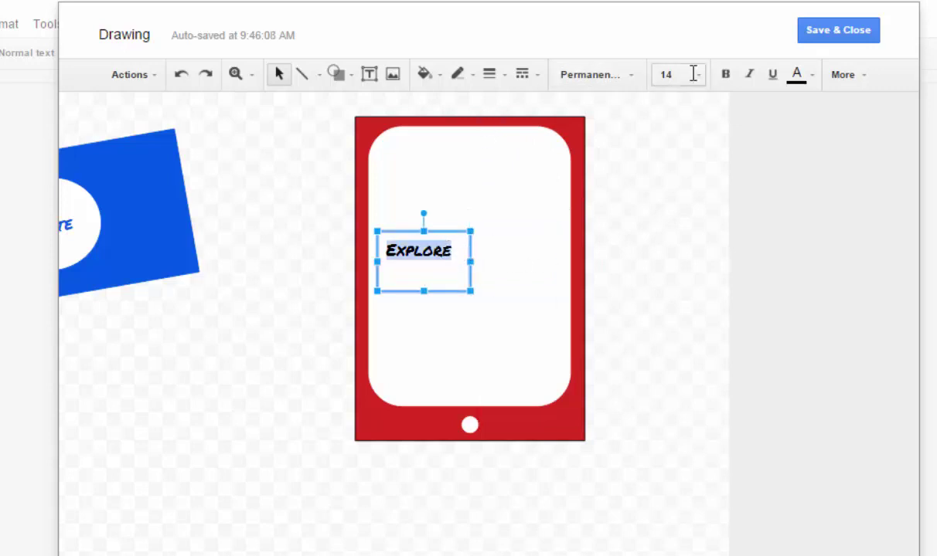
click(801, 75)
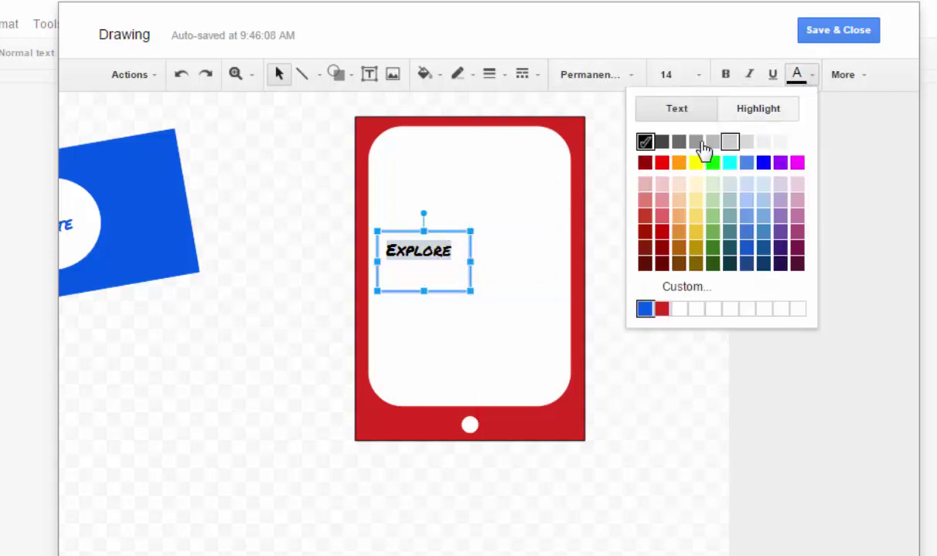
click(661, 309)
drag(440, 235, 487, 249)
Group all the tablet shapes and the "Explore" text into one object
drag(699, 487, 309, 102)
right_click(504, 418)
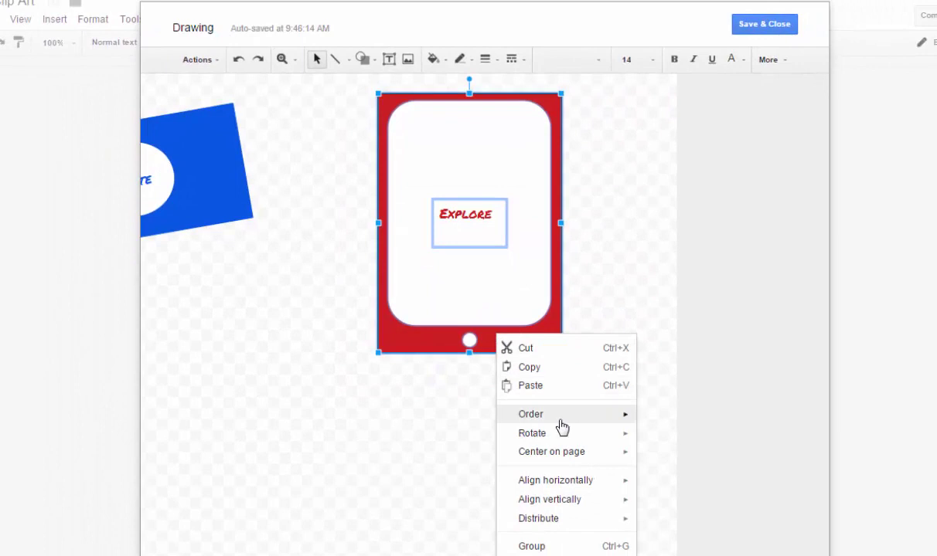
click(546, 548)
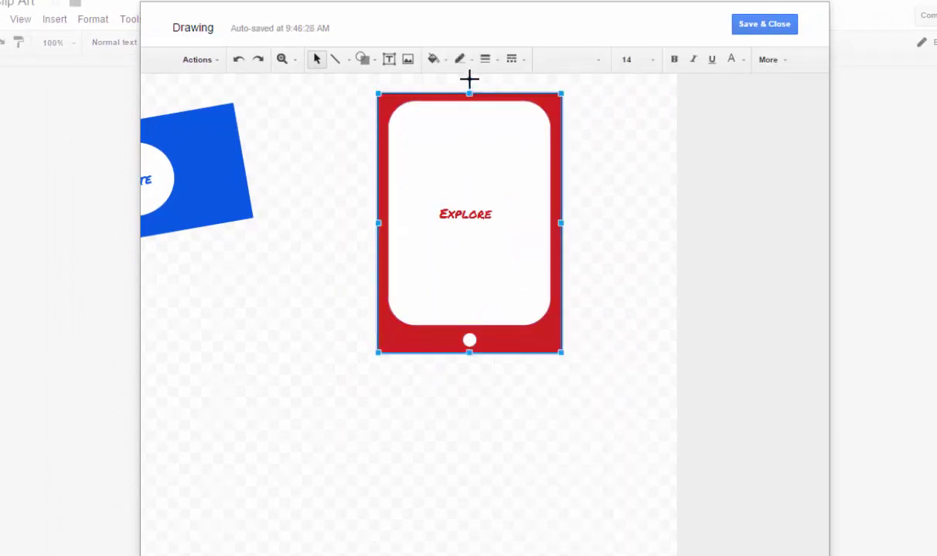
Tilt the tablet slightly clockwise and arrange it beside the blue camera, with the camera's right edge tucked behind the tablet
drag(470, 78, 486, 80)
drag(487, 151, 345, 147)
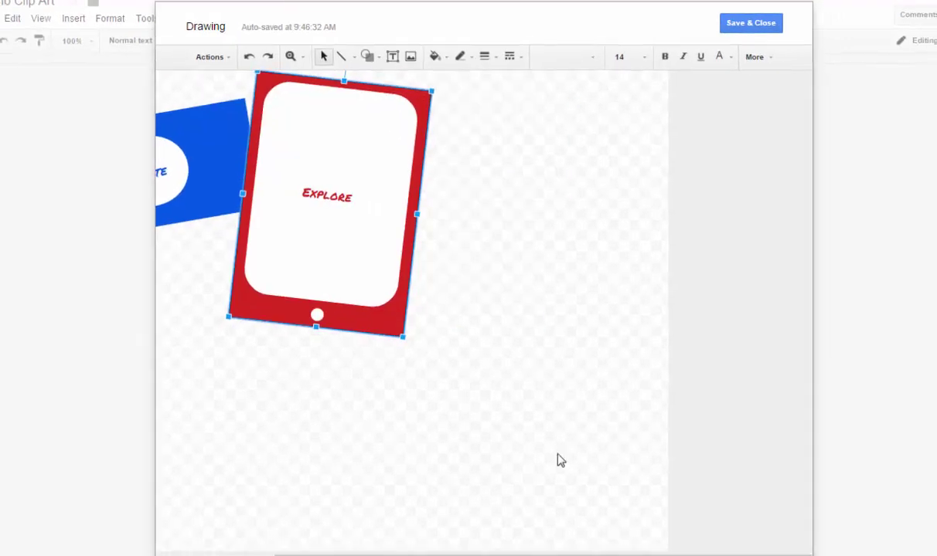
drag(597, 551, 480, 549)
drag(350, 160, 383, 203)
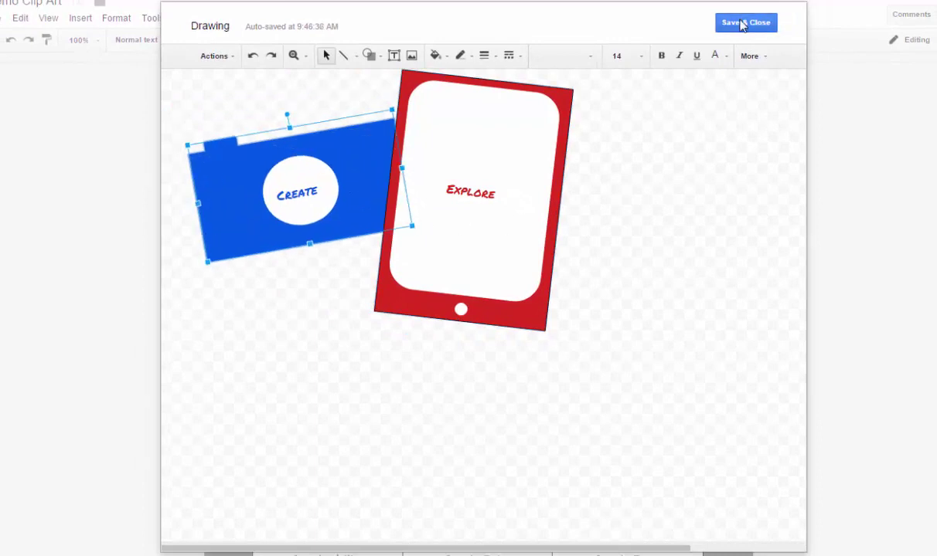
Save and close the drawing, and select the camera and tablet clip art in the document
click(653, 169)
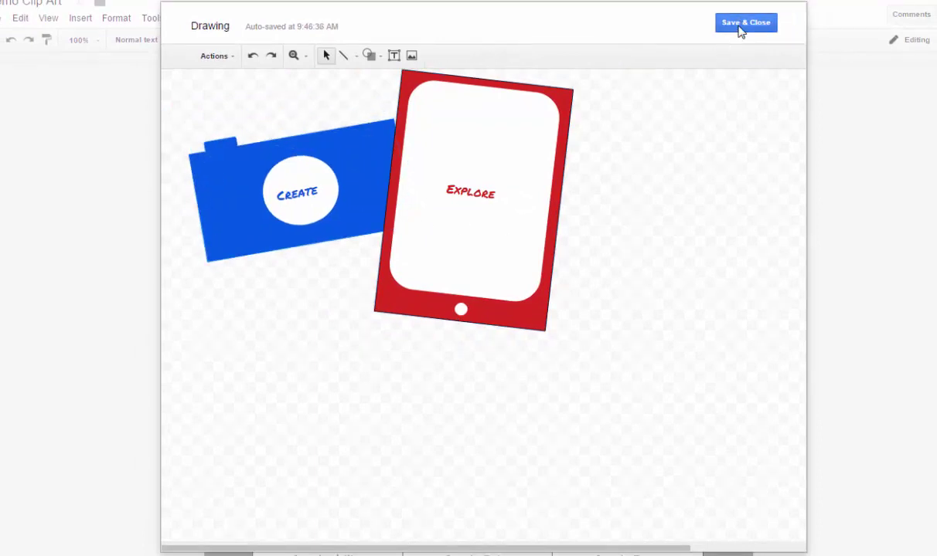
click(744, 23)
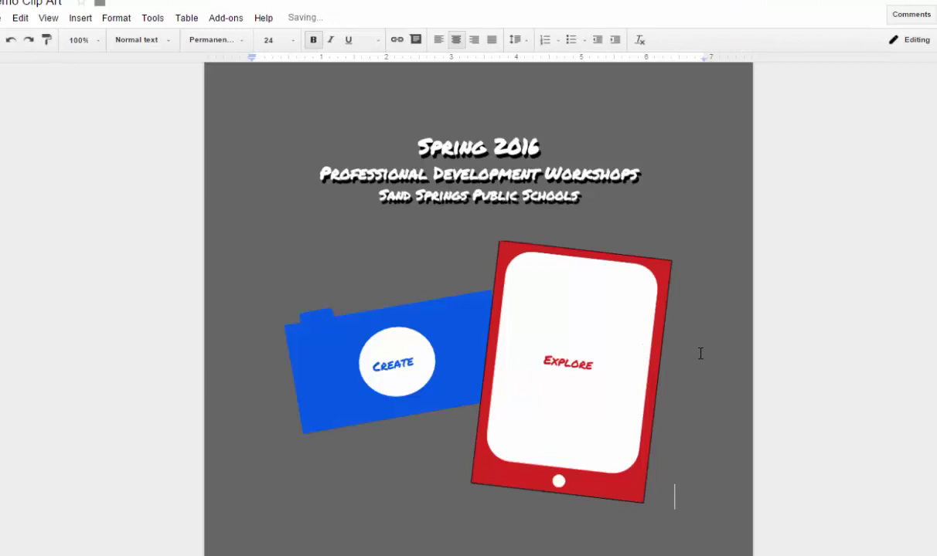
click(628, 385)
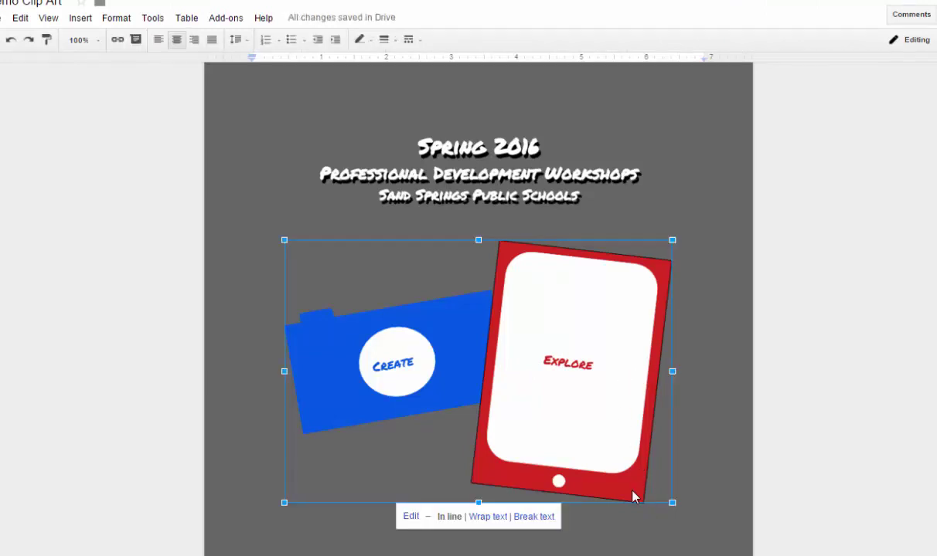